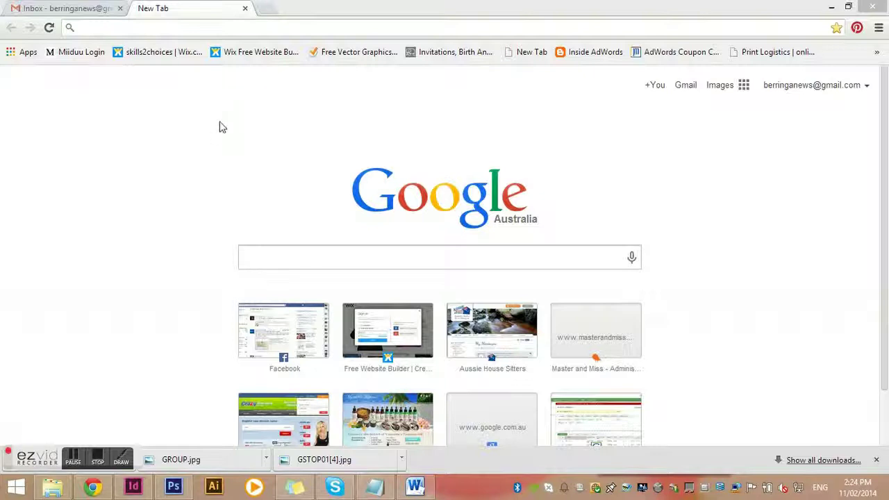
pyautogui.click(231, 29)
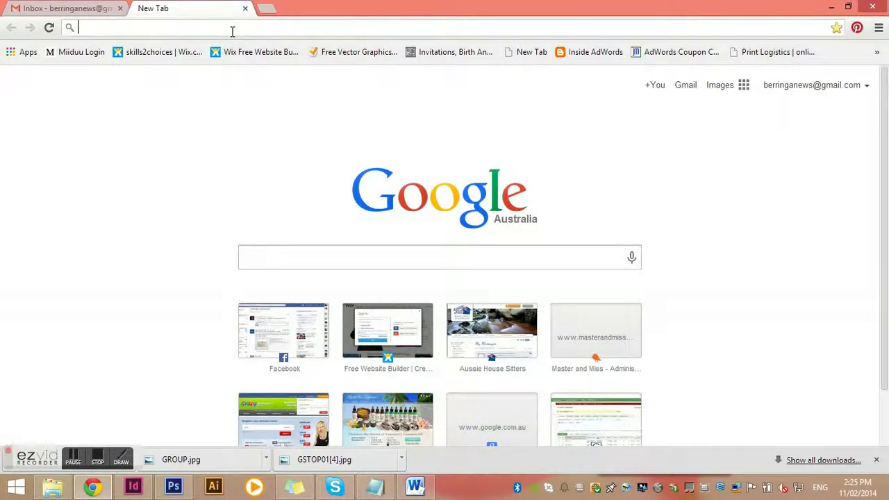
pyautogui.write('www.wix.com')
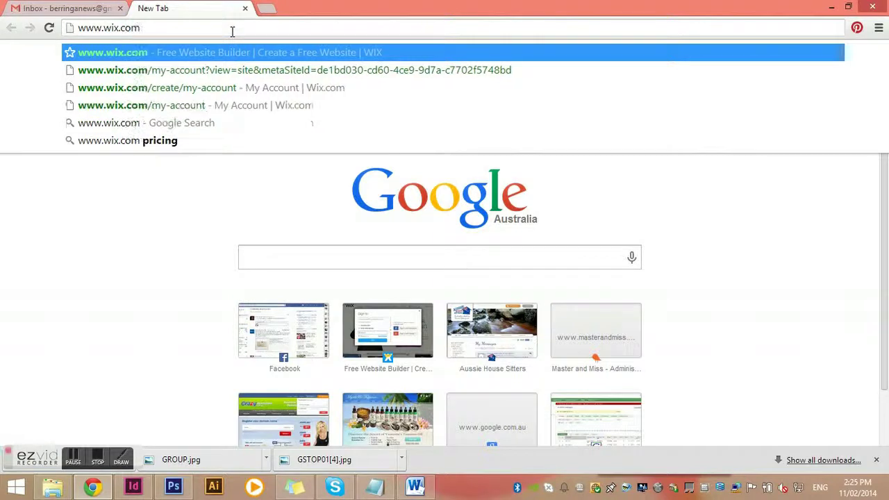
pyautogui.press('Return')
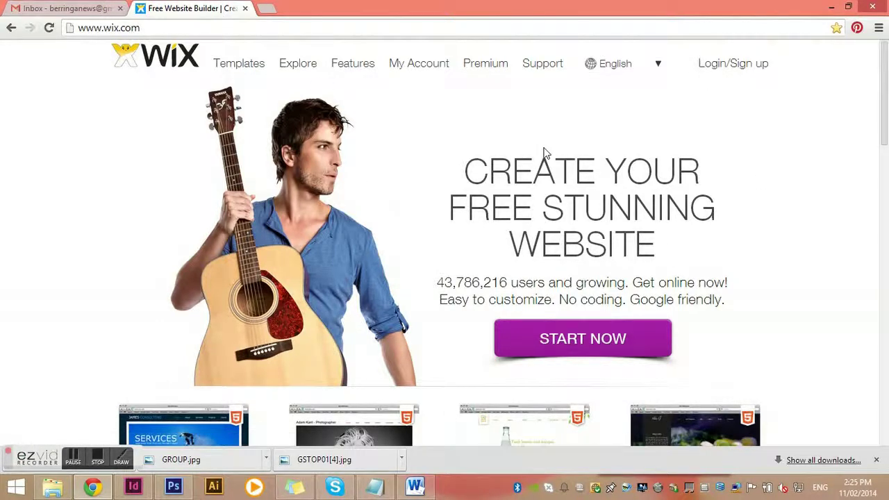
# - Enter the account e-mail and password on the Wix sign-in form and submit them
pyautogui.click(711, 65)
pyautogui.click(249, 156)
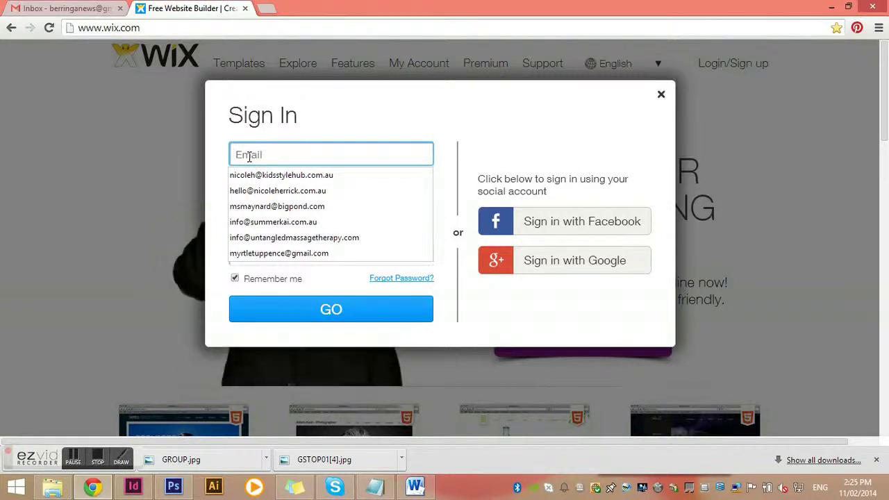
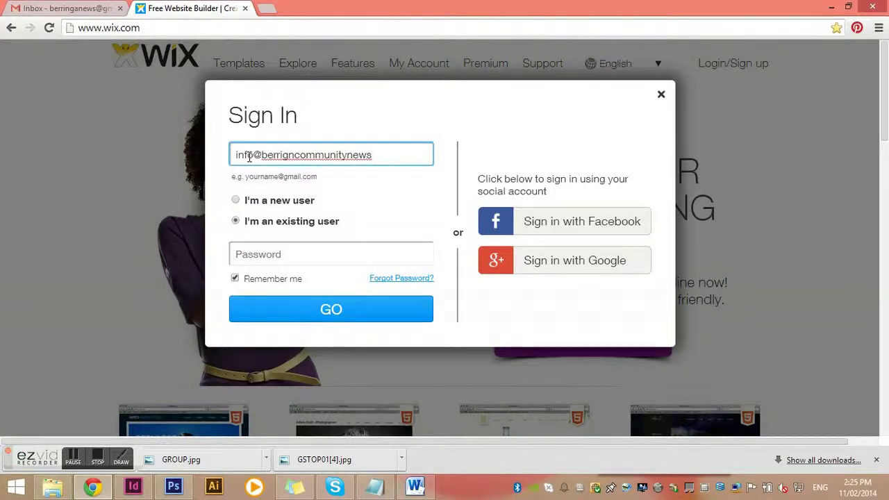
pyautogui.press('Left')
pyautogui.press('Left')
pyautogui.press('Left')
pyautogui.press('Left')
pyautogui.press('BackSpace')
pyautogui.write('o')
pyautogui.press('Tab')
pyautogui.write('***')
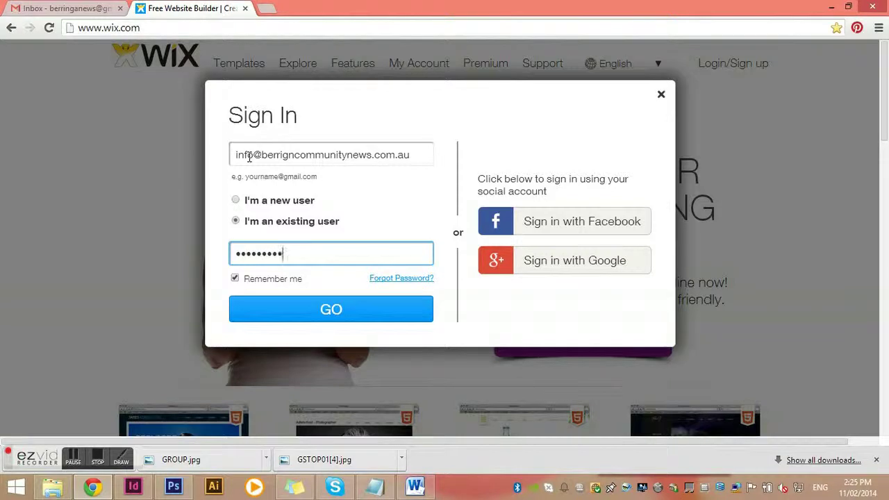
pyautogui.write('*')
pyautogui.press('Return')
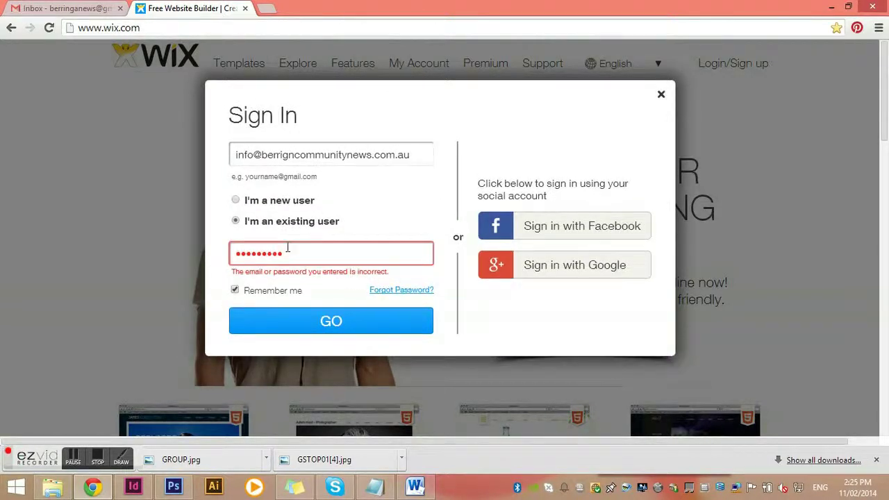
# - After the failed login, fix the misspelled site name in the e-mail address
pyautogui.click(172, 234)
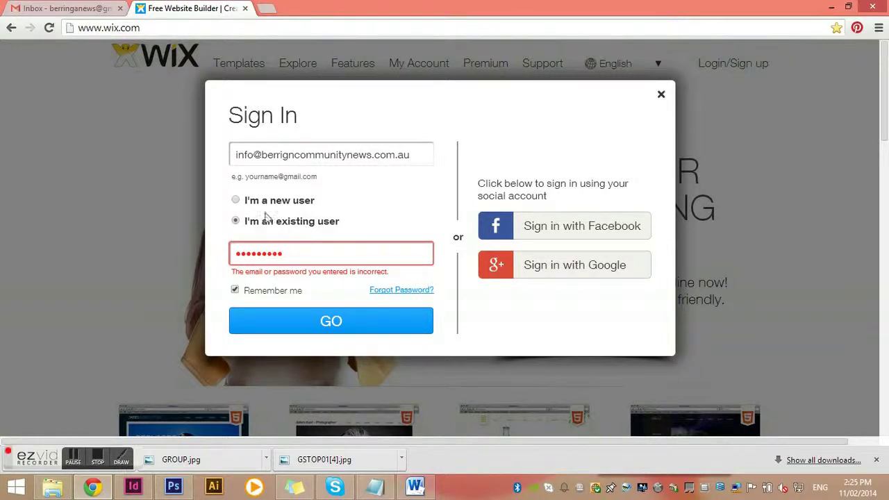
pyautogui.click(341, 322)
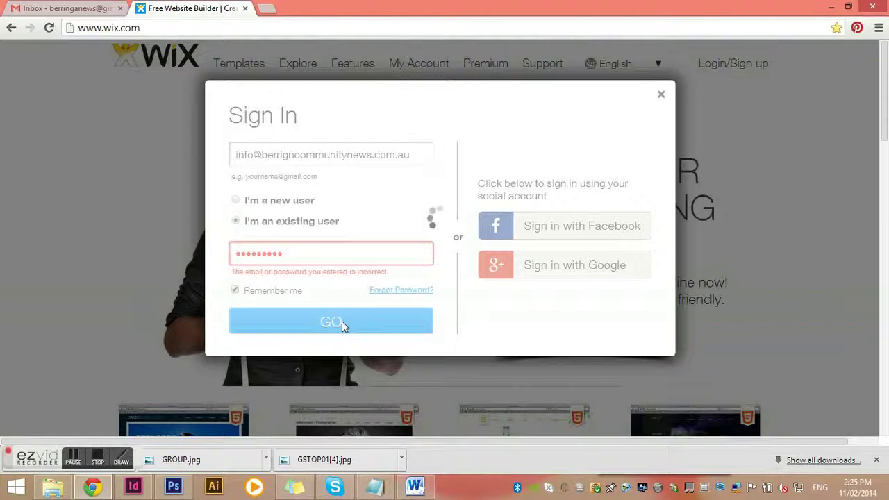
pyautogui.click(294, 154)
pyautogui.write('a')
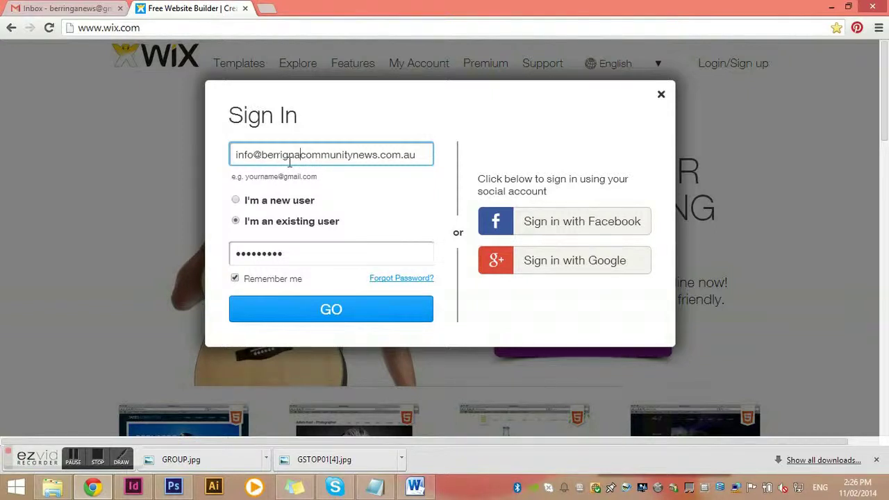
pyautogui.press('Left')
pyautogui.press('Left')
pyautogui.press('BackSpace')
pyautogui.press('Right')
# - Finish the e-mail fix, sign in with GO, and open the newsletter site via Edit Site
pyautogui.write('g')
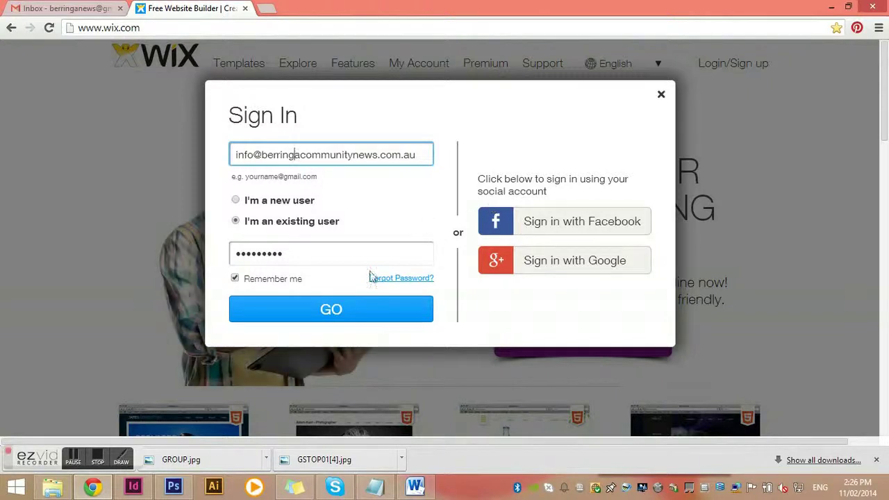
pyautogui.click(331, 309)
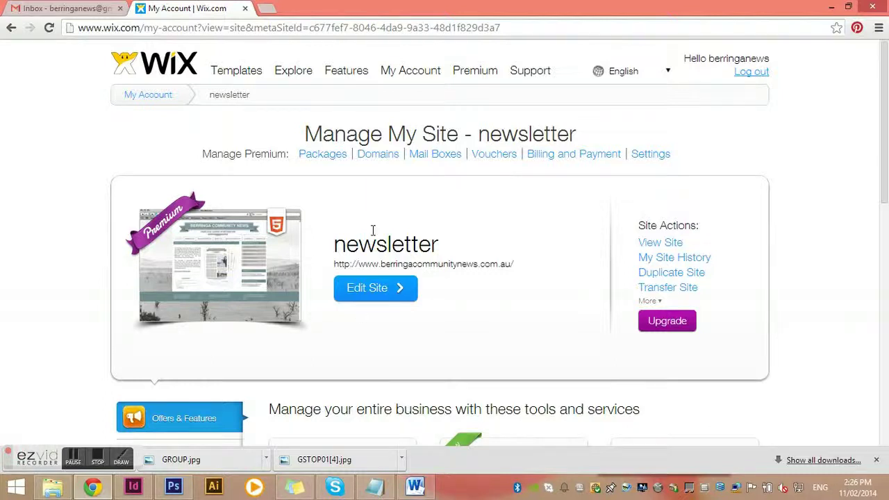
pyautogui.click(381, 294)
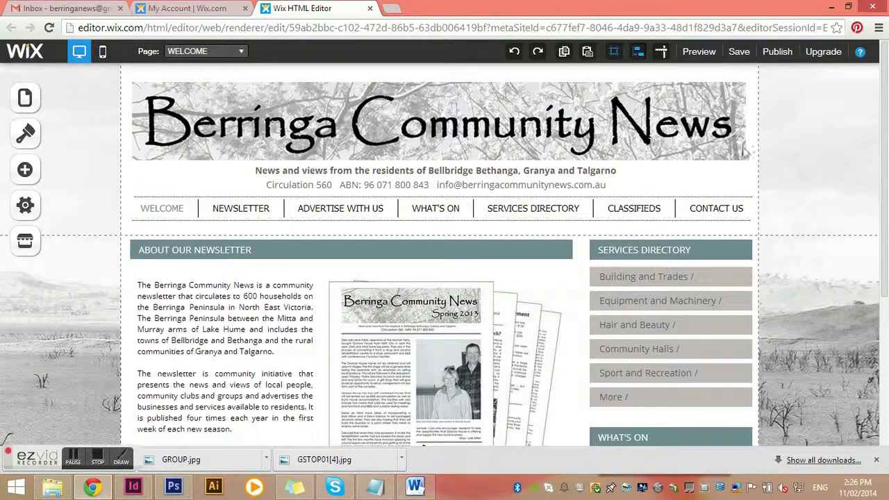
pyautogui.scroll(-3, 630, 213)
pyautogui.scroll(-1, 622, 229)
pyautogui.scroll(4, 621, 236)
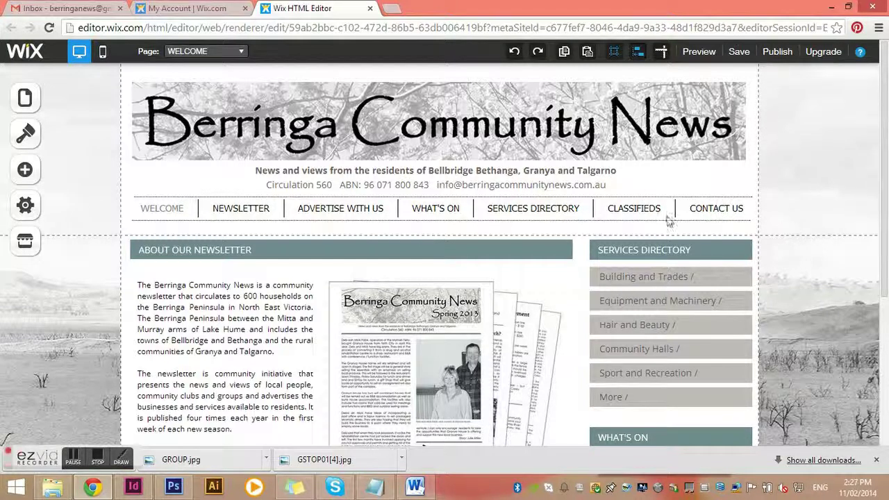
pyautogui.scroll(-3, 104, 254)
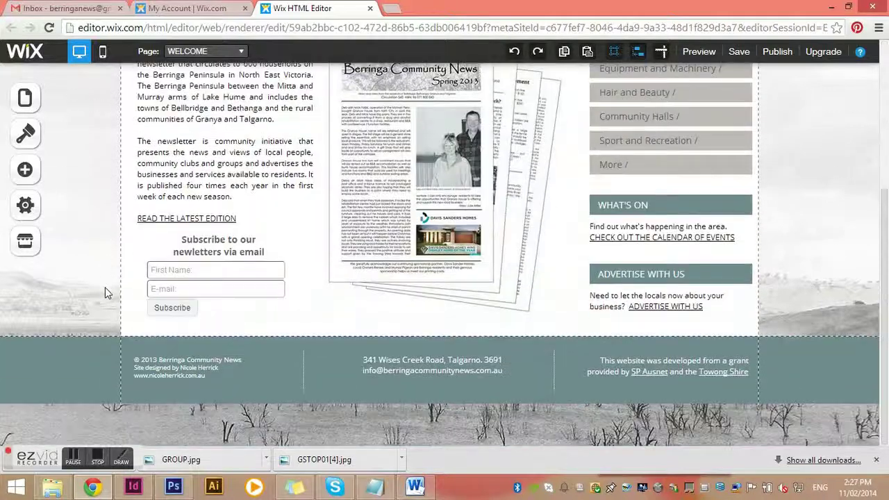
pyautogui.scroll(3, 311, 358)
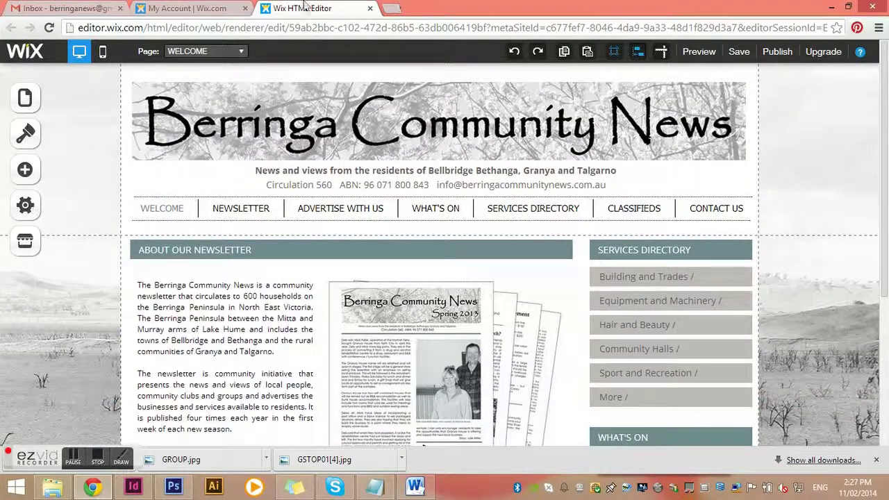
pyautogui.scroll(-2, 486, 160)
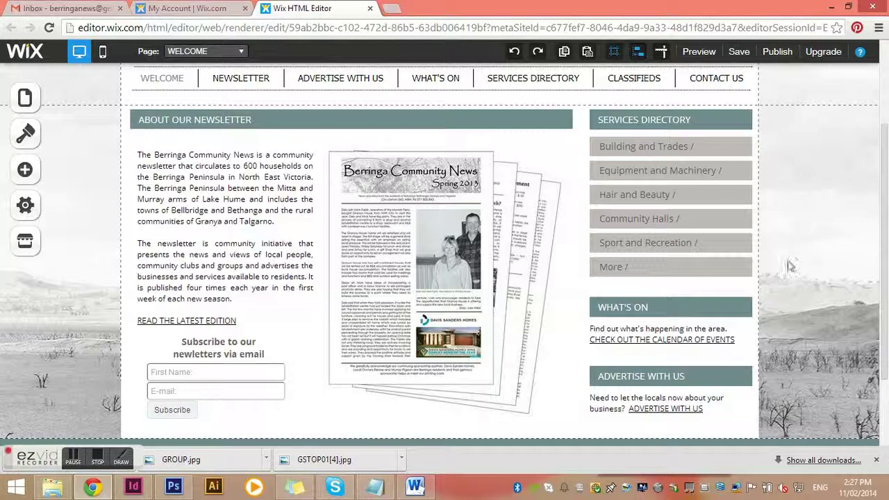
pyautogui.scroll(-2, 737, 253)
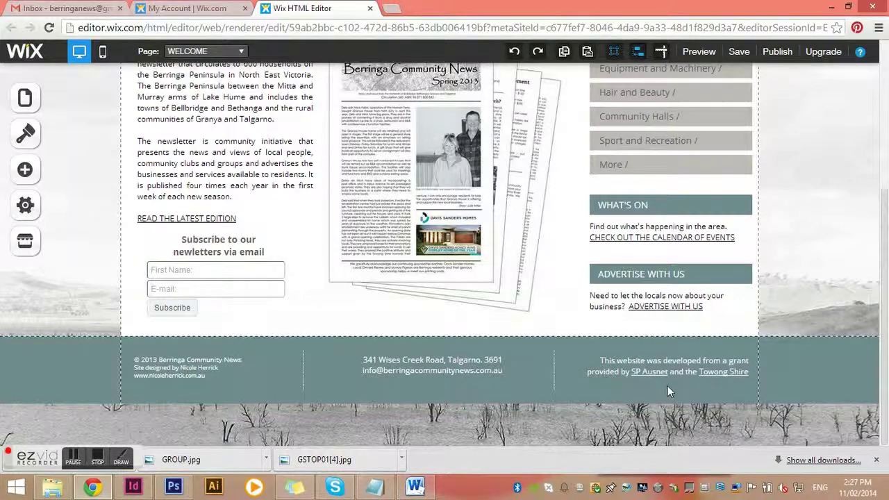
pyautogui.scroll(4, 667, 386)
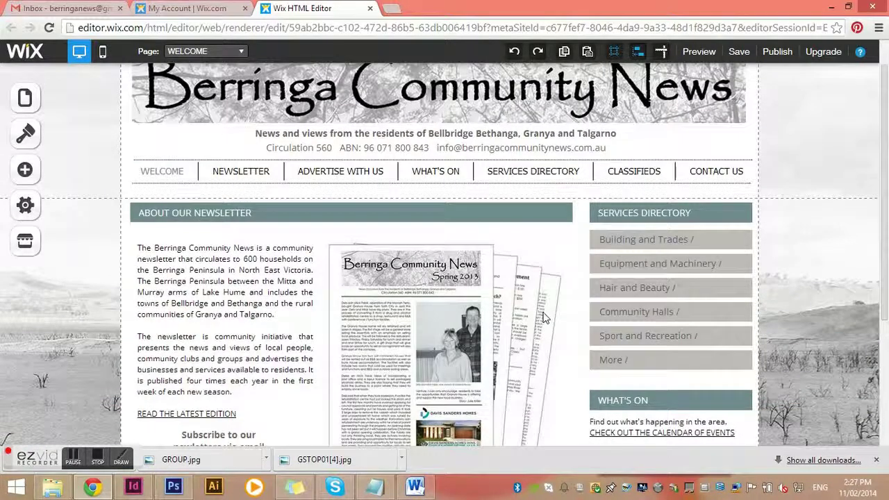
pyautogui.scroll(1, 545, 317)
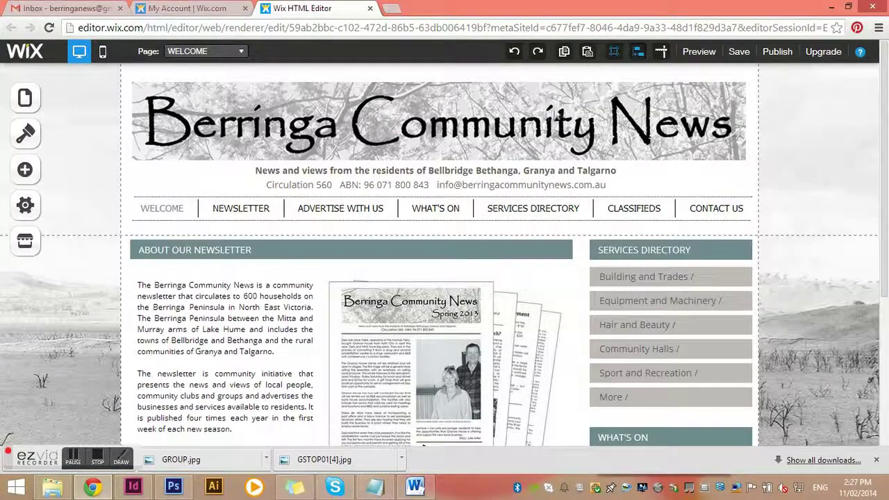
# - Look at the masthead banner and navigation menu options, then dismiss them
pyautogui.rightClick(553, 107)
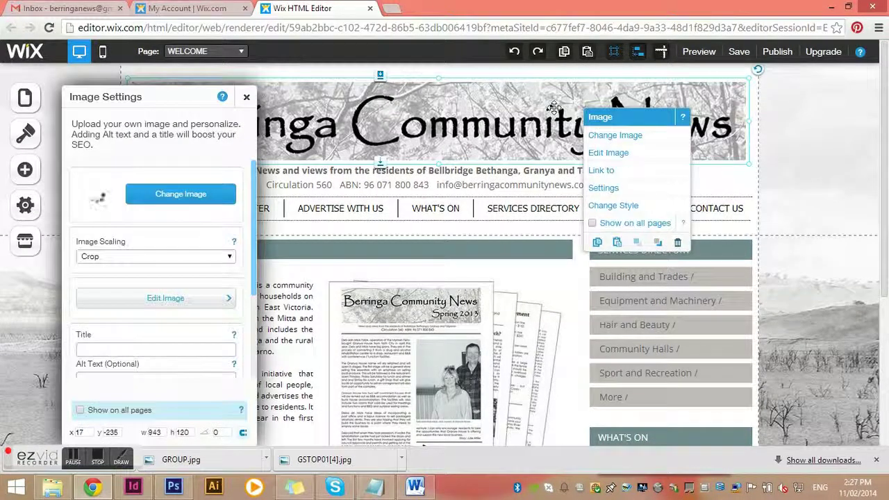
pyautogui.click(548, 111)
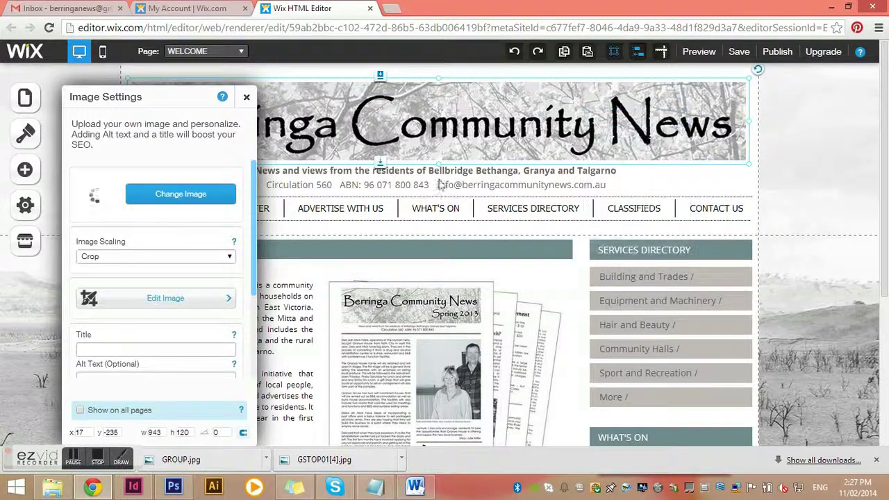
pyautogui.click(245, 96)
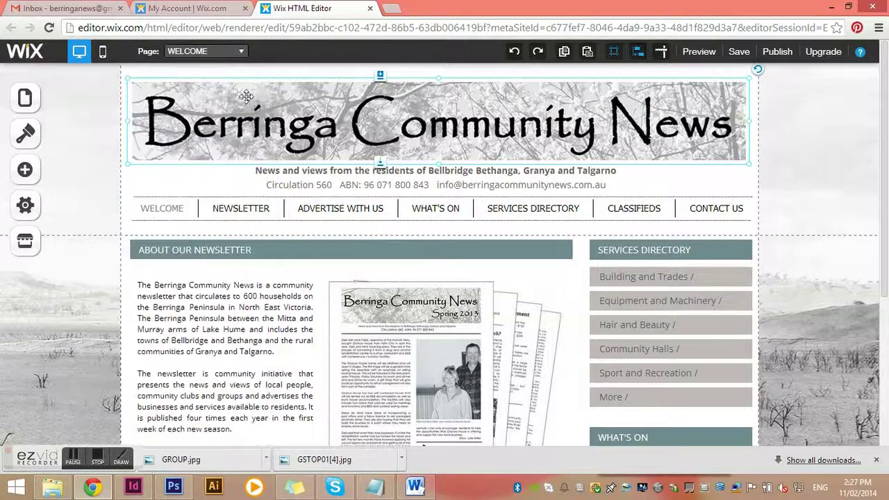
pyautogui.click(179, 209)
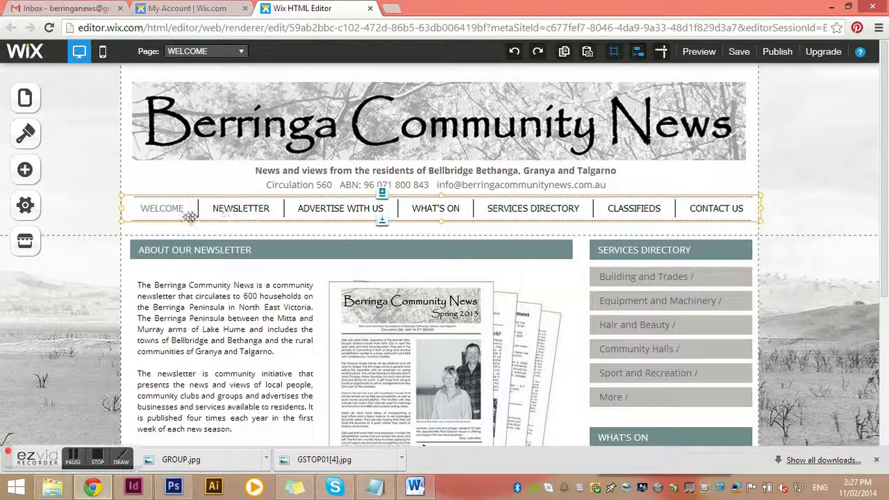
pyautogui.click(264, 217)
pyautogui.click(365, 210)
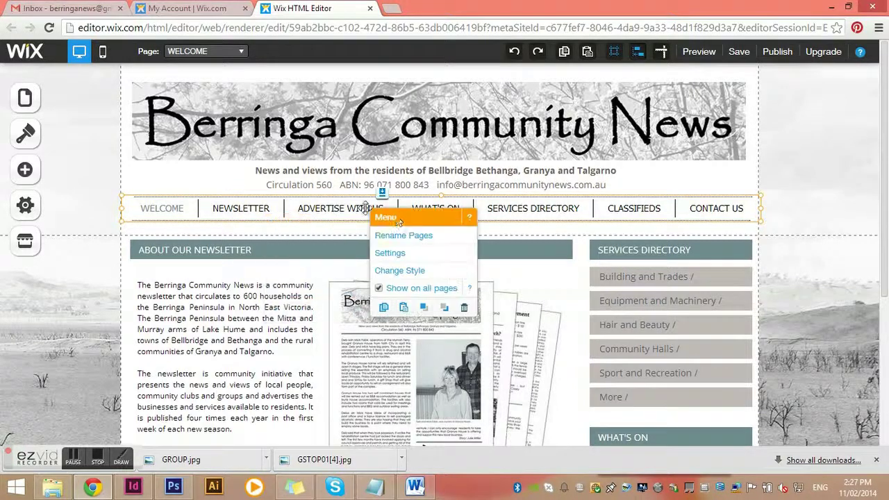
pyautogui.click(477, 207)
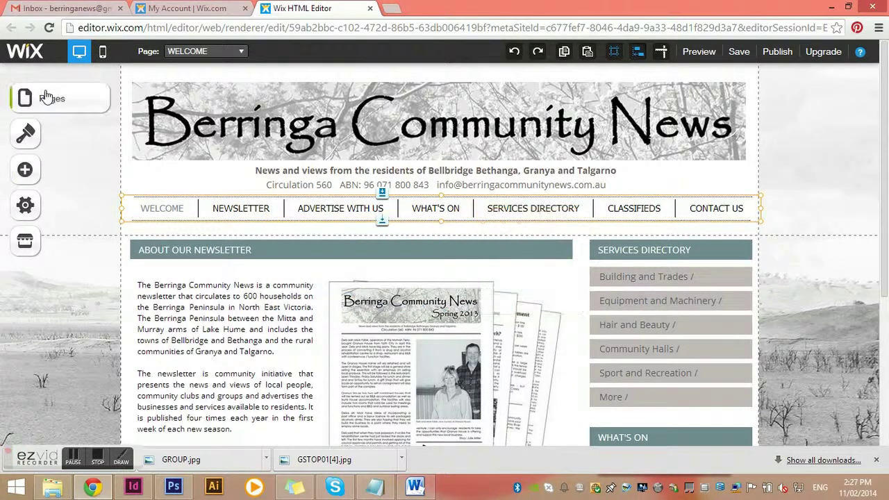
# - Open and close the Pages list, then select the navigation menu on the Welcome page
pyautogui.click(28, 106)
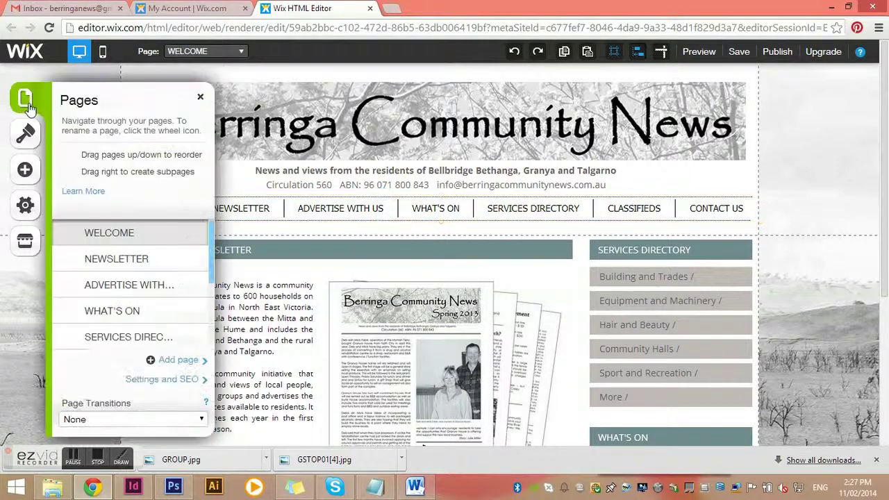
pyautogui.click(200, 96)
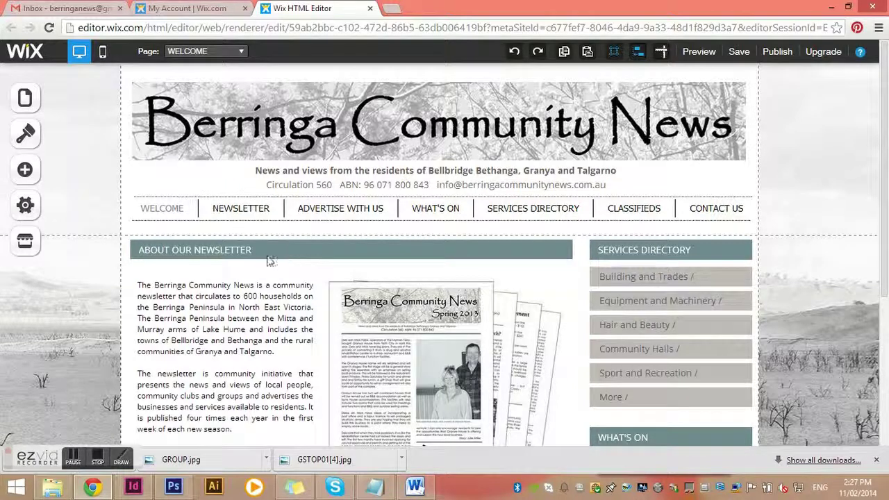
pyautogui.click(243, 210)
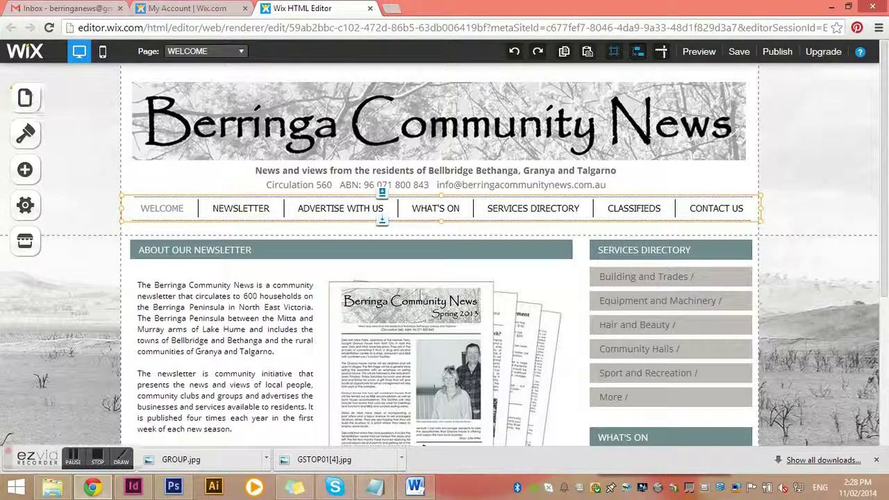
# - Edit the About Our Newsletter text box and select its READ THE LATEST EDITION line
pyautogui.scroll(-2, 528, 247)
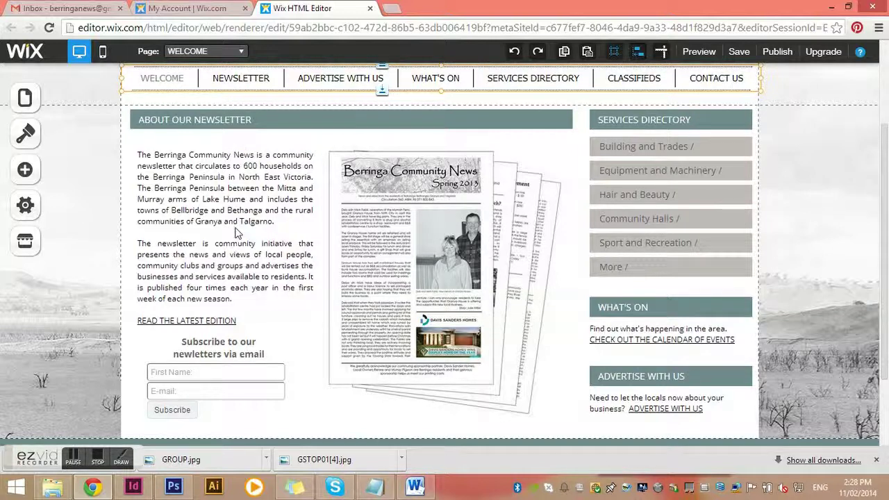
pyautogui.click(237, 191)
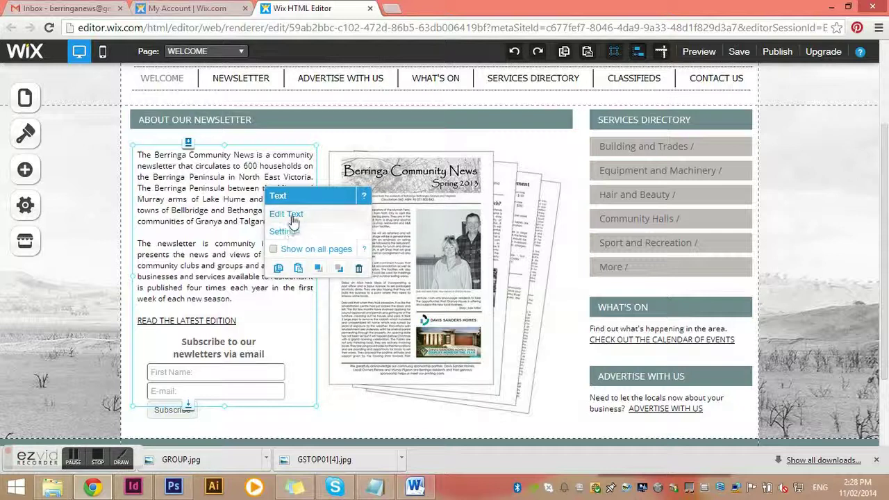
pyautogui.click(295, 216)
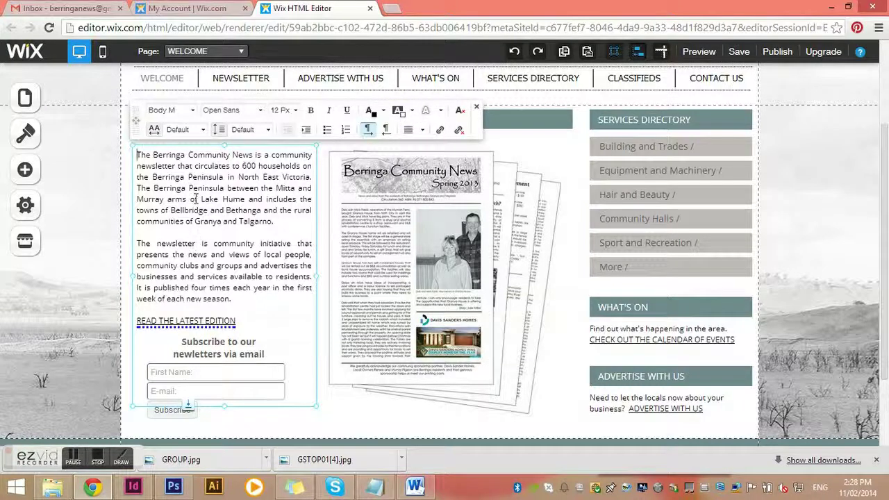
pyautogui.moveTo(187, 178); pyautogui.dragTo(225, 223)
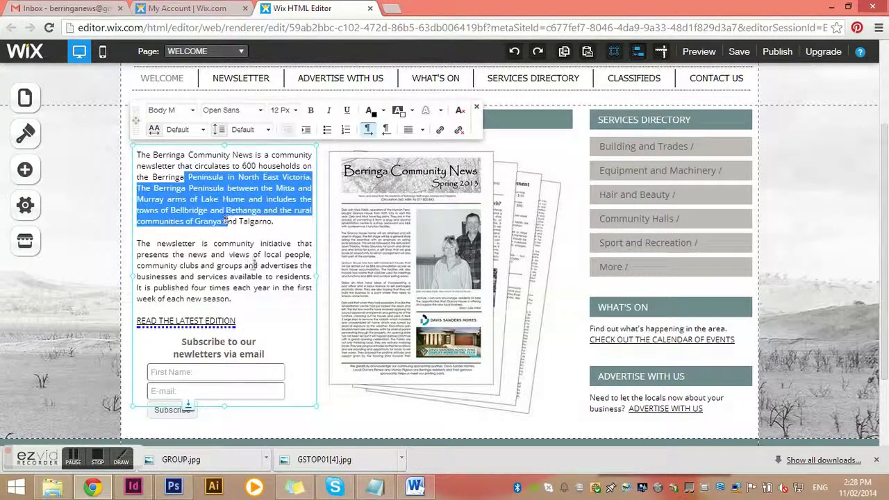
pyautogui.moveTo(250, 261); pyautogui.dragTo(215, 221)
pyautogui.click(210, 198)
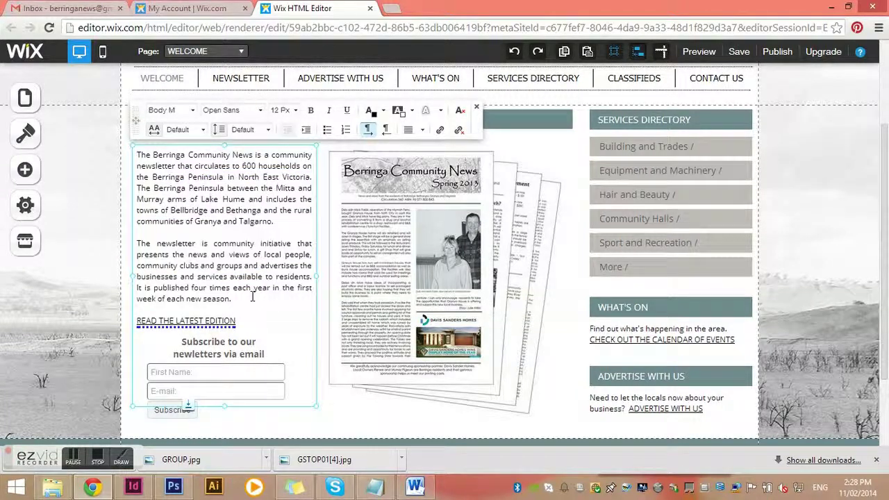
pyautogui.click(251, 297)
pyautogui.moveTo(238, 320); pyautogui.dragTo(130, 320)
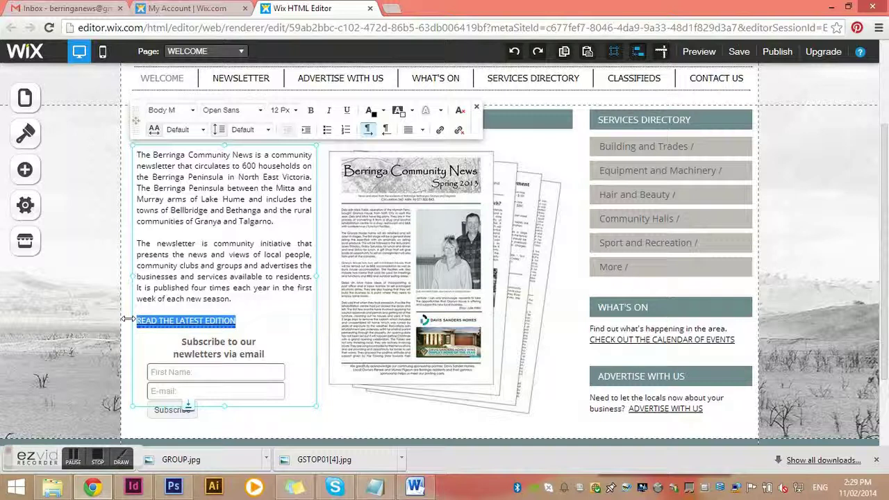
# - Replace the old link on READ THE LATEST EDITION with a page link to NEWSLETTER
pyautogui.click(459, 132)
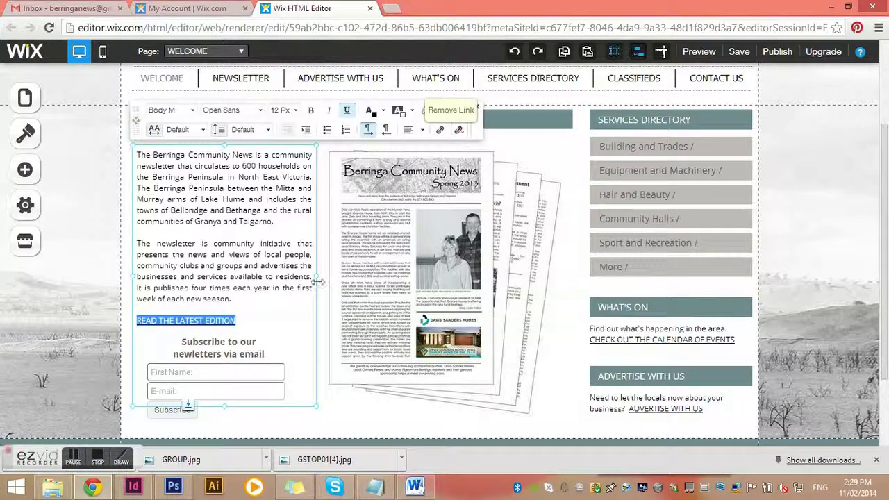
pyautogui.moveTo(239, 321); pyautogui.dragTo(125, 317)
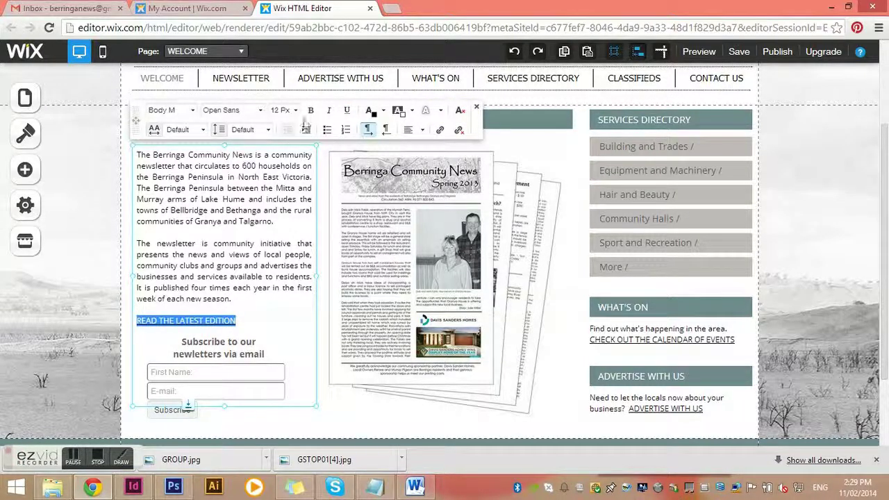
pyautogui.moveTo(242, 320); pyautogui.dragTo(114, 319)
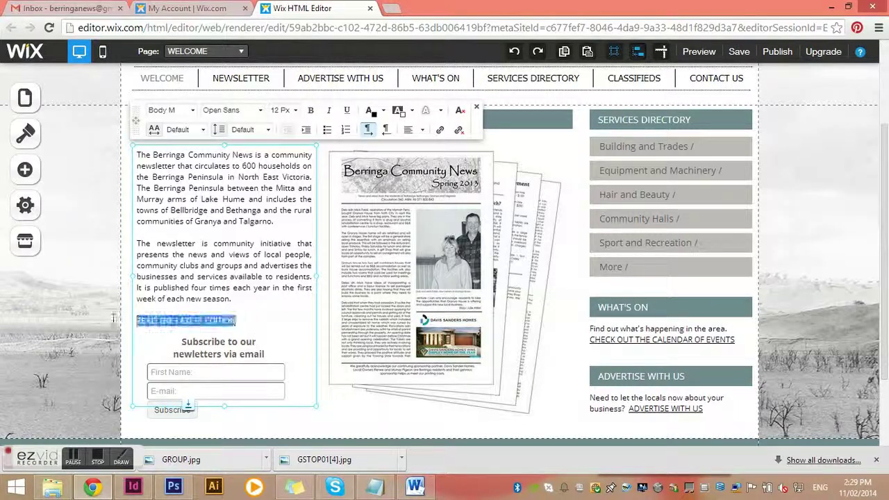
pyautogui.click(440, 132)
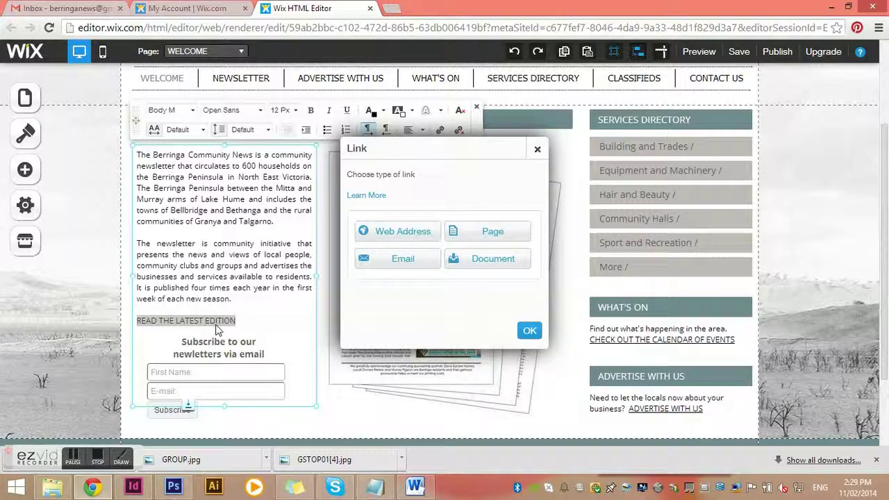
pyautogui.click(478, 237)
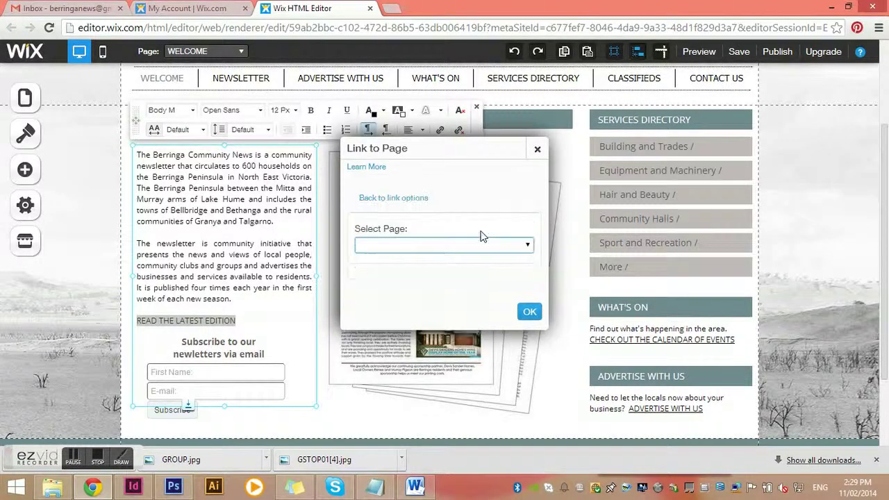
pyautogui.click(433, 245)
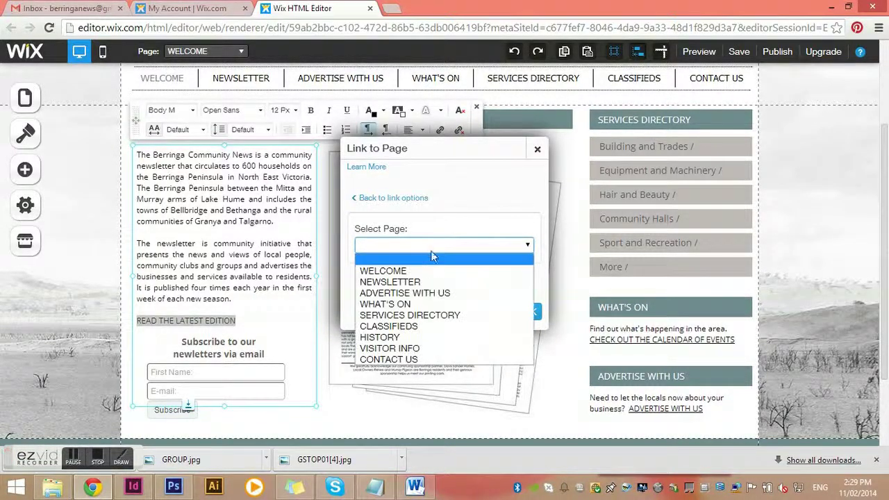
pyautogui.click(415, 283)
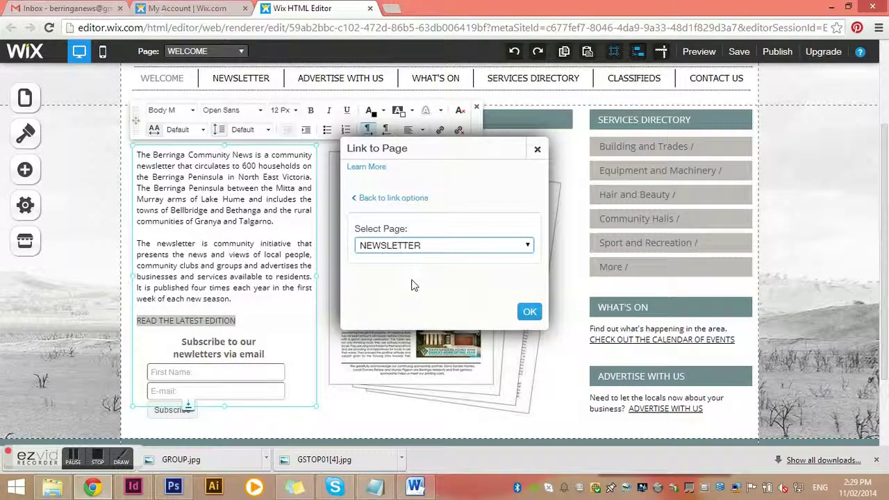
pyautogui.click(526, 313)
pyautogui.click(294, 299)
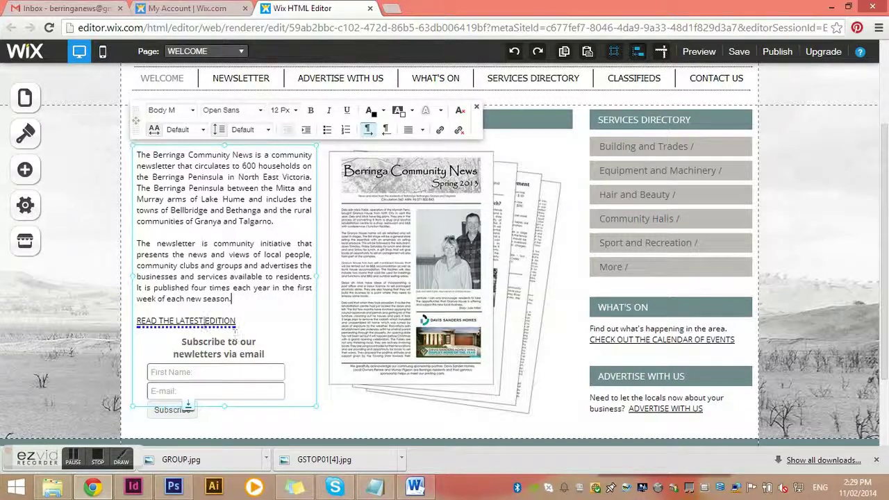
# - Exit text editing and select the Berringa Community News cover image
pyautogui.click(105, 300)
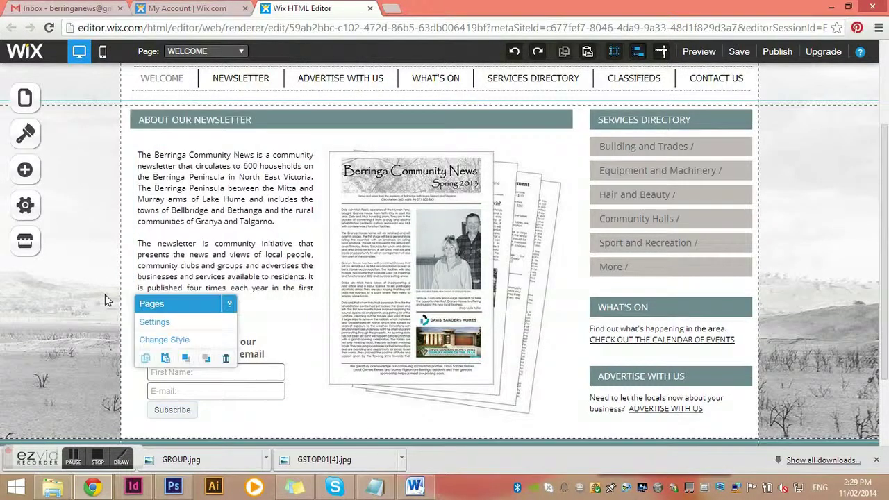
pyautogui.click(394, 237)
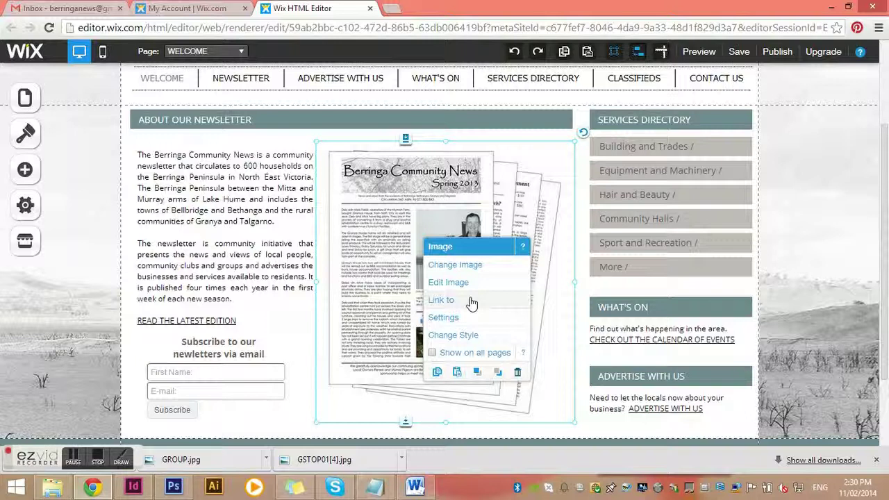
pyautogui.click(464, 319)
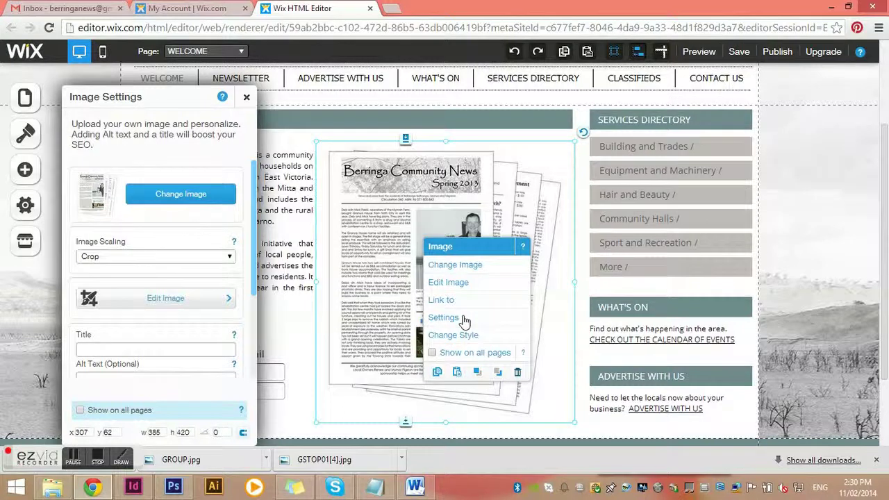
pyautogui.scroll(-3, 167, 317)
pyautogui.scroll(3, 182, 277)
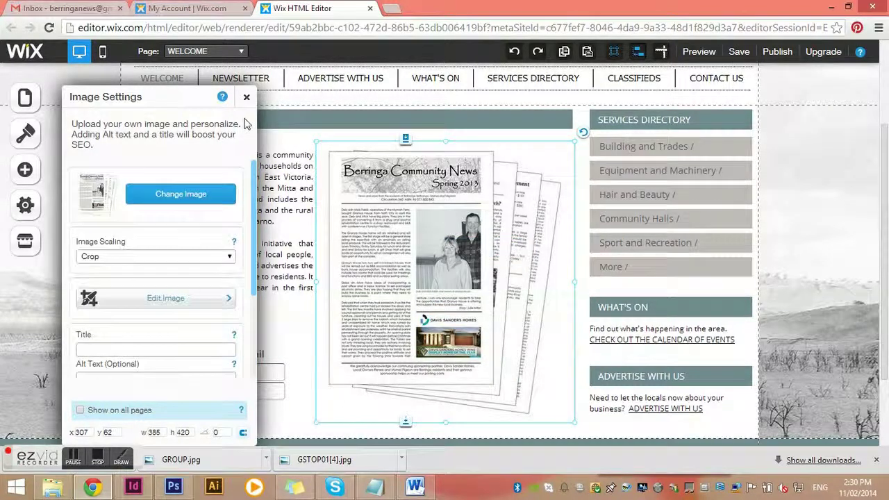
pyautogui.click(246, 97)
pyautogui.click(446, 212)
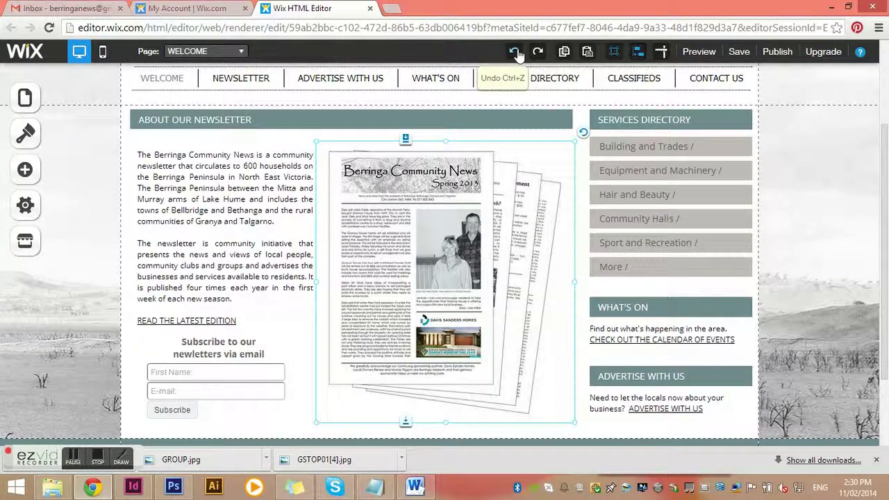
pyautogui.click(278, 260)
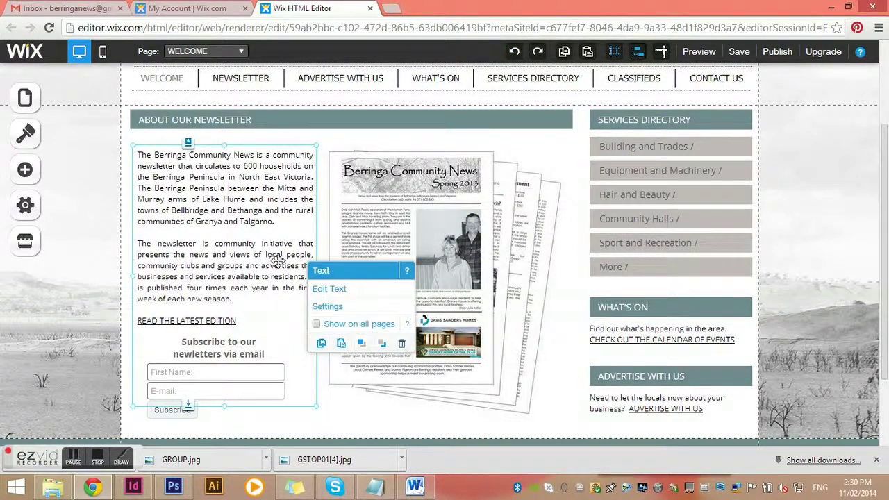
pyautogui.click(695, 178)
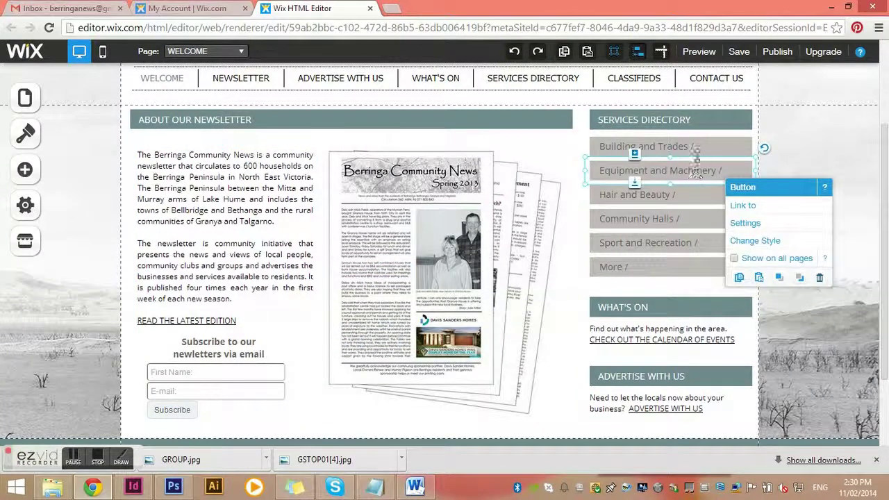
pyautogui.click(694, 145)
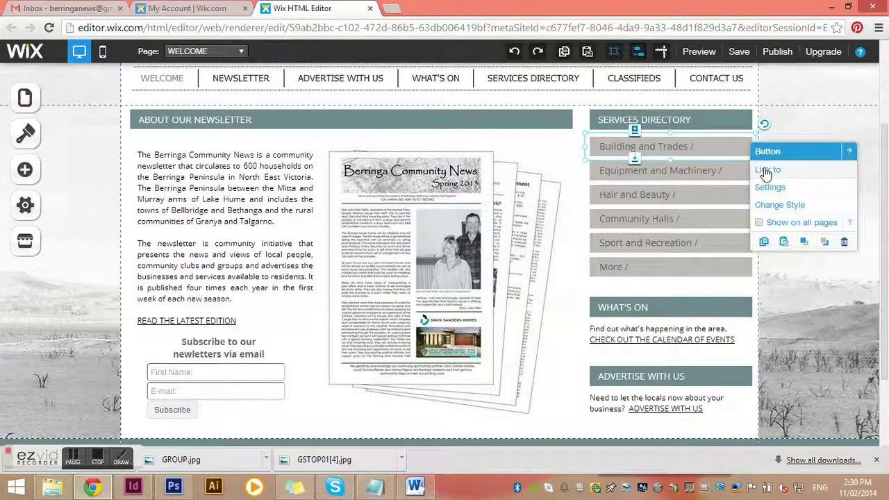
pyautogui.click(776, 173)
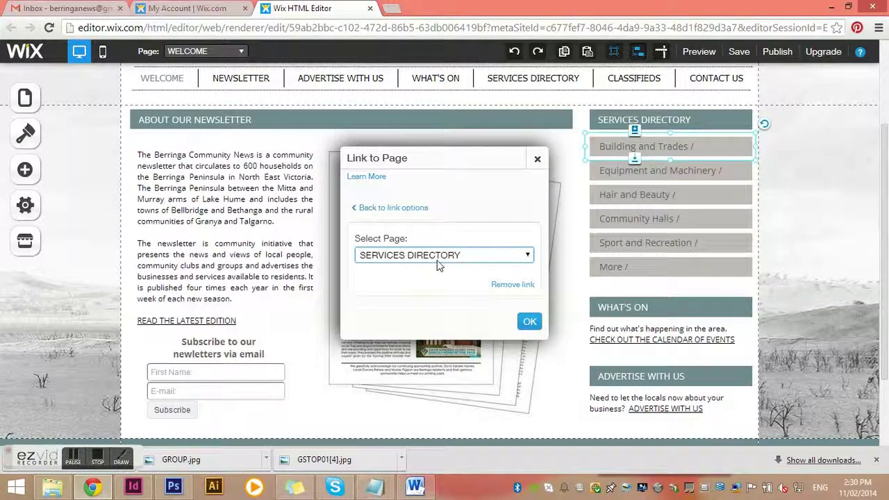
pyautogui.click(530, 325)
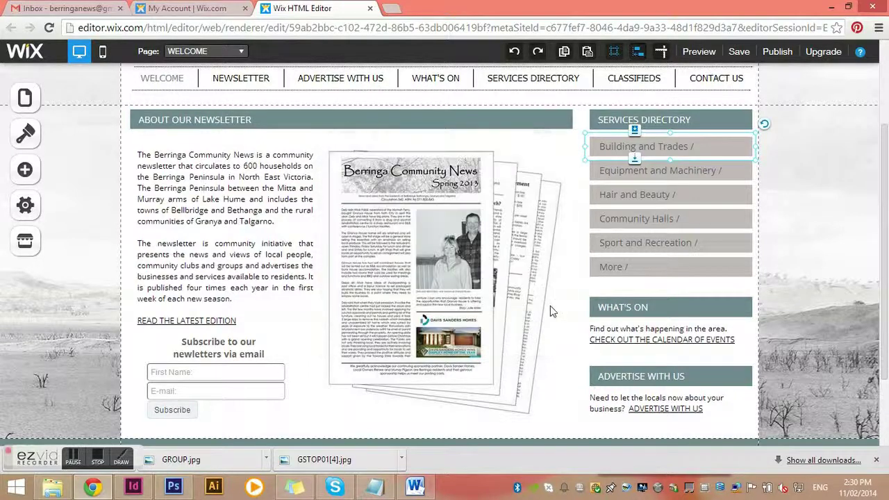
pyautogui.click(740, 172)
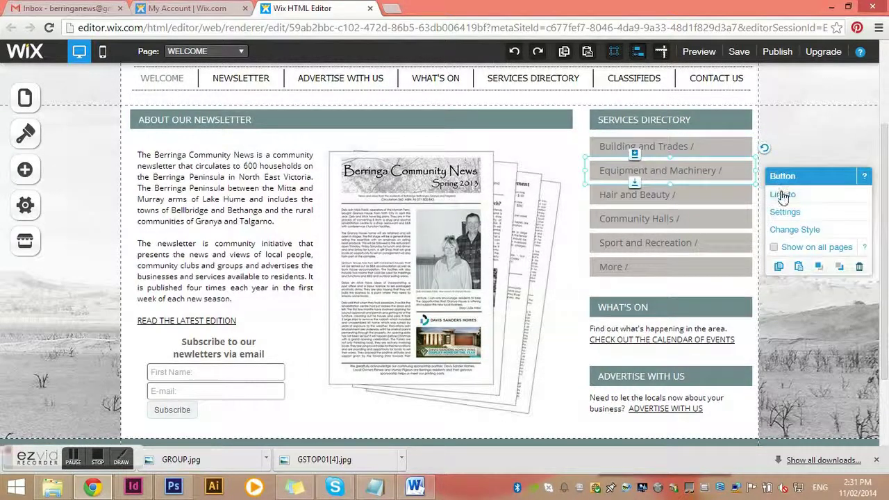
pyautogui.click(782, 194)
pyautogui.click(528, 319)
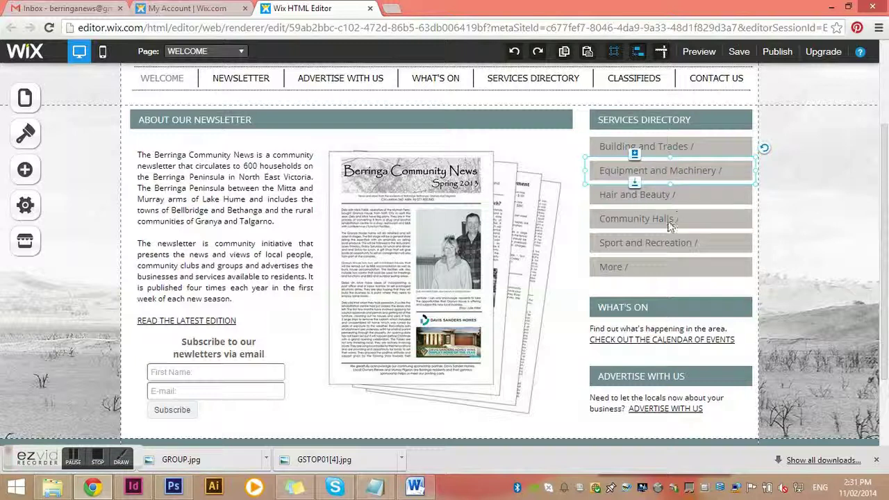
# - Move the WHAT'S ON heading text and strip to sit just under More, above the calendar link
pyautogui.click(654, 304)
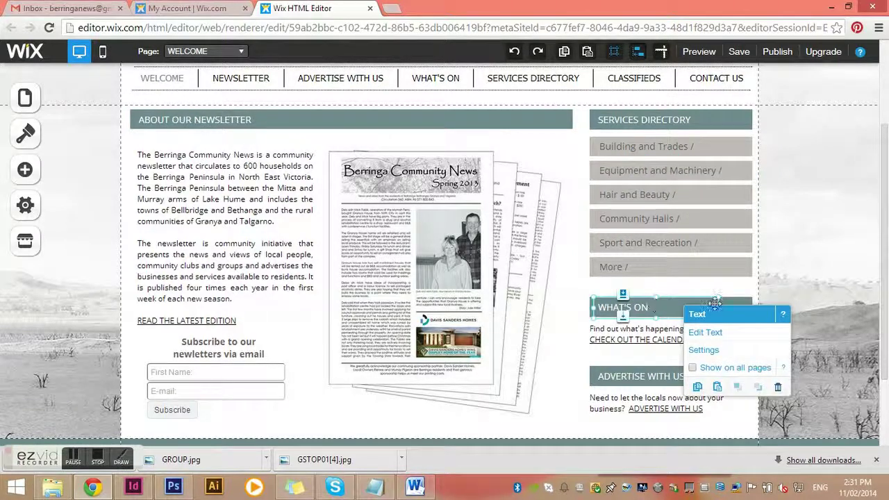
pyautogui.click(728, 298)
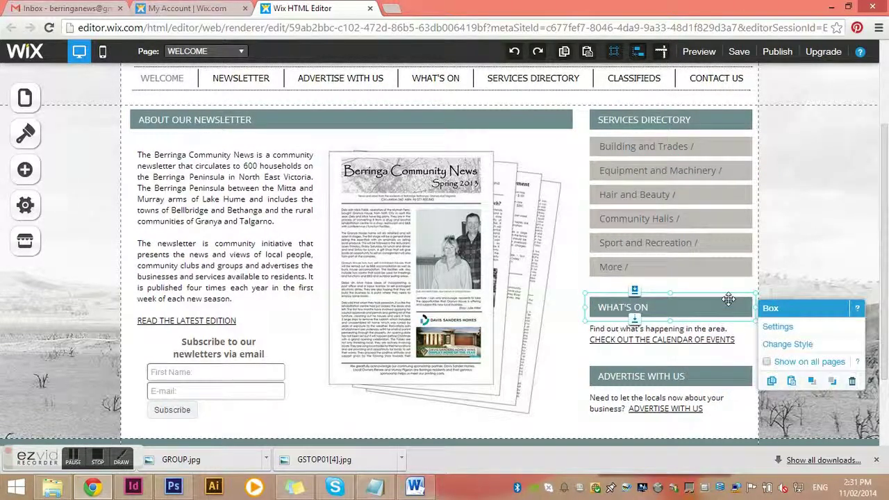
pyautogui.click(727, 298)
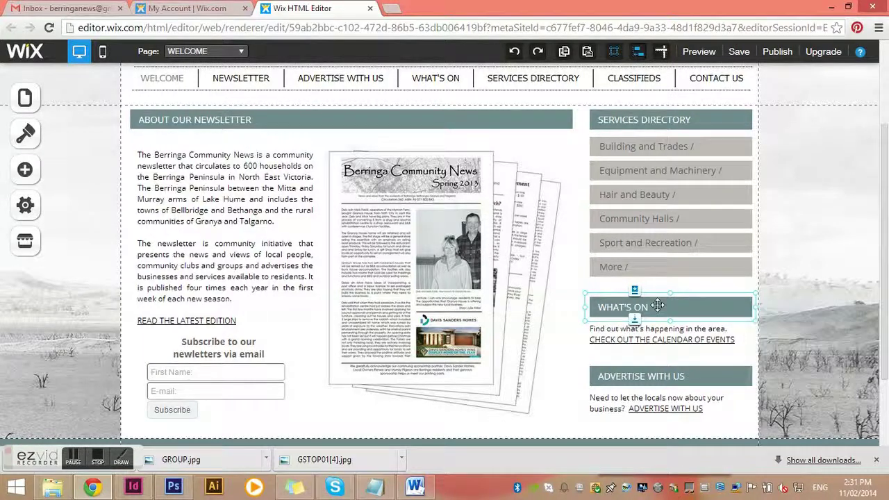
pyautogui.click(650, 309)
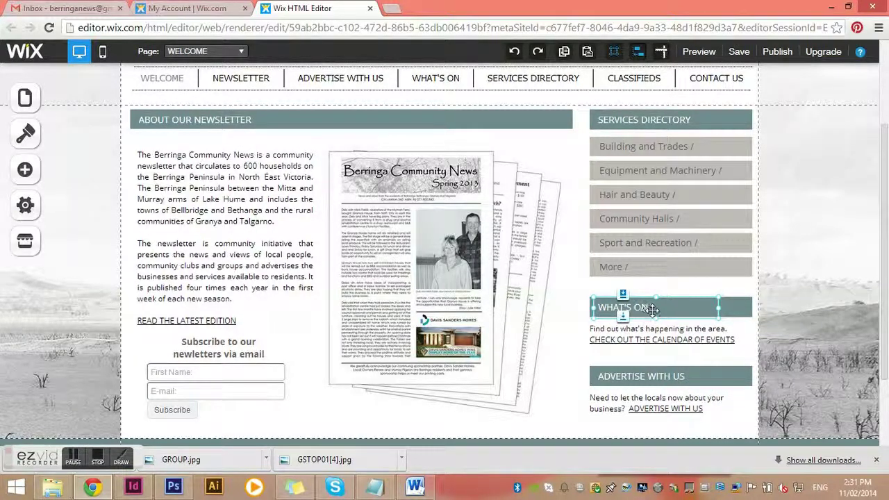
pyautogui.moveTo(648, 312); pyautogui.dragTo(651, 310)
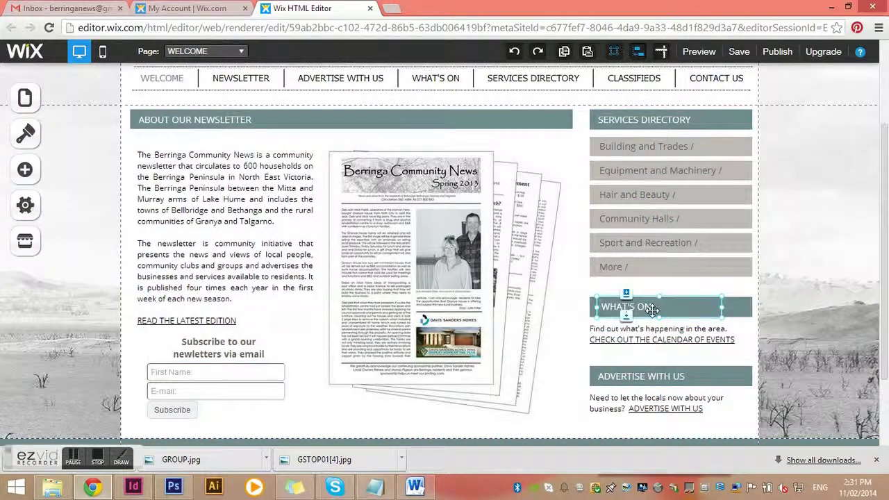
pyautogui.moveTo(738, 312); pyautogui.dragTo(735, 312)
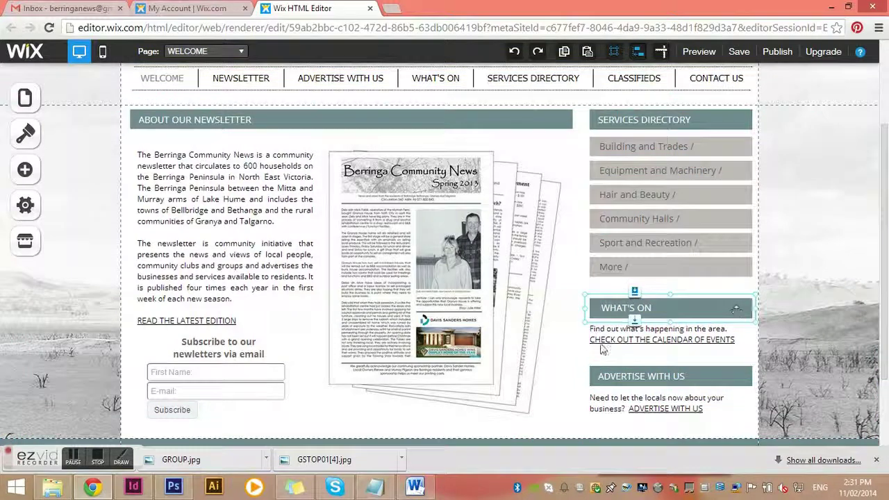
pyautogui.click(620, 312)
pyautogui.moveTo(618, 309); pyautogui.dragTo(615, 320)
pyautogui.moveTo(733, 307); pyautogui.dragTo(733, 303)
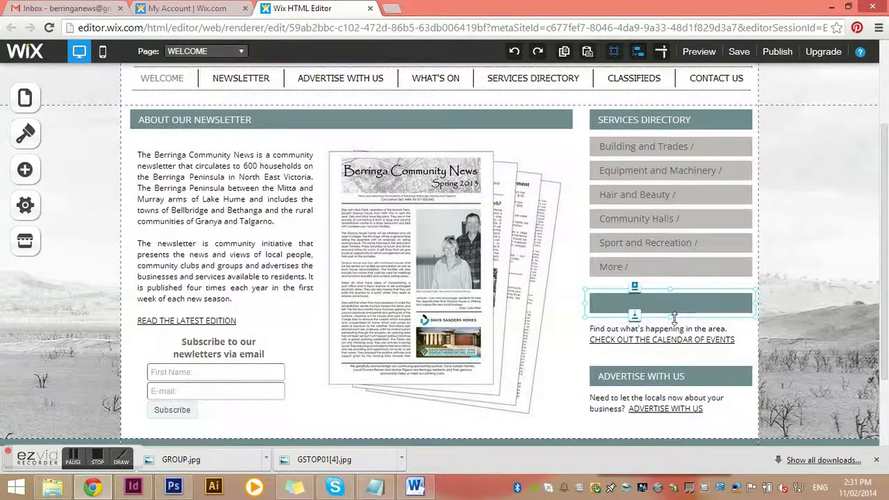
pyautogui.click(616, 327)
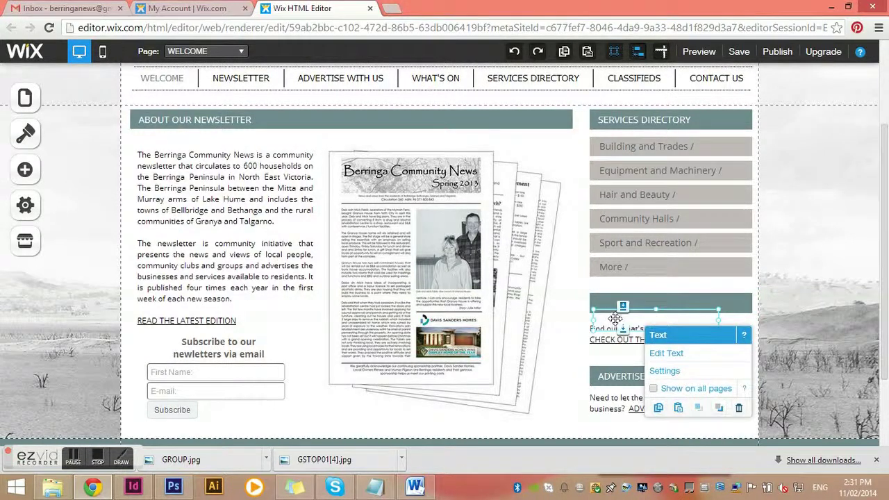
pyautogui.moveTo(615, 318); pyautogui.dragTo(615, 302)
pyautogui.click(548, 324)
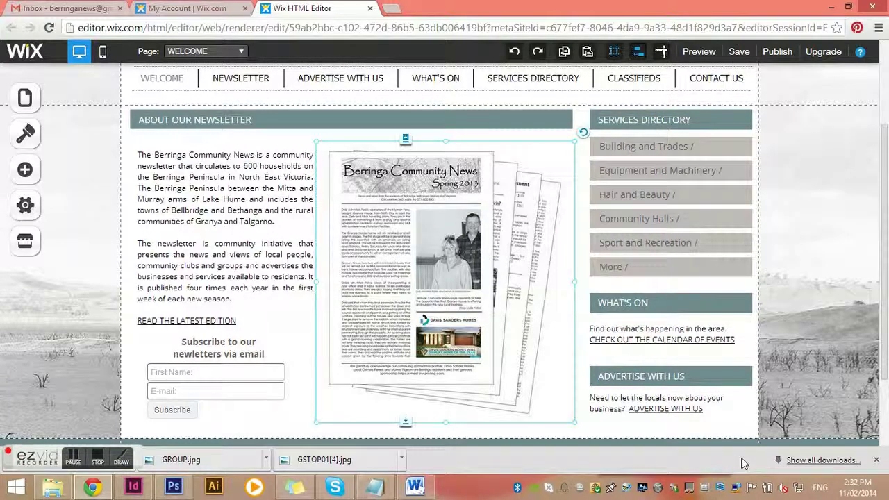
pyautogui.click(722, 332)
pyautogui.click(667, 401)
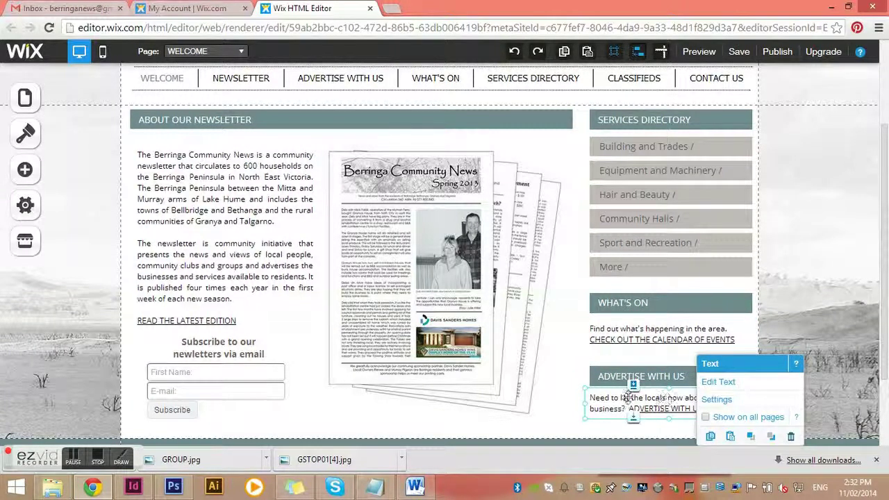
pyautogui.click(231, 382)
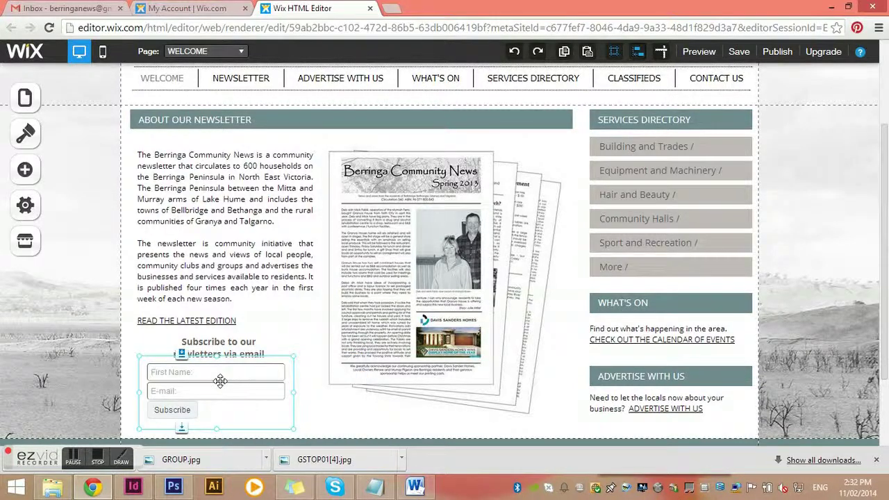
pyautogui.click(220, 381)
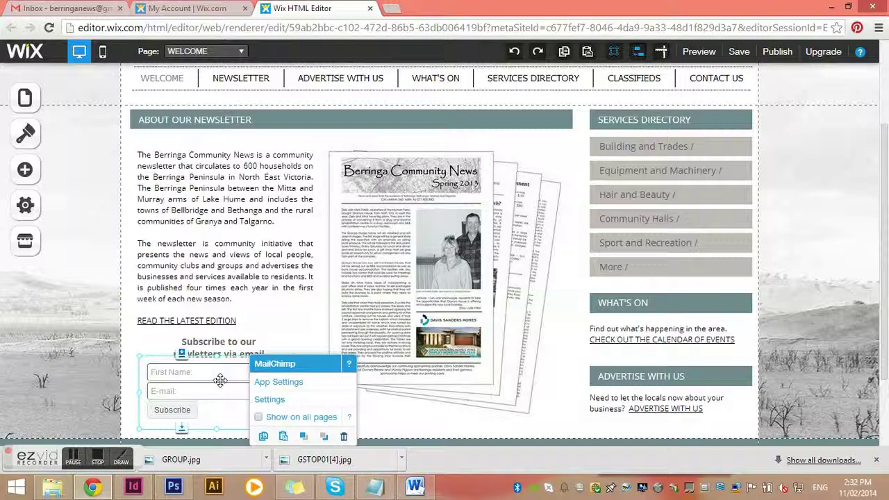
pyautogui.click(222, 379)
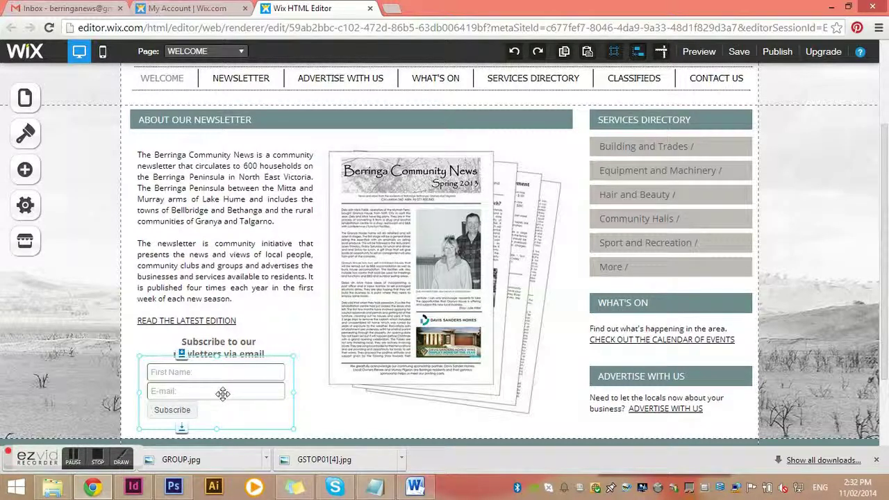
pyautogui.click(270, 309)
pyautogui.scroll(2, 285, 309)
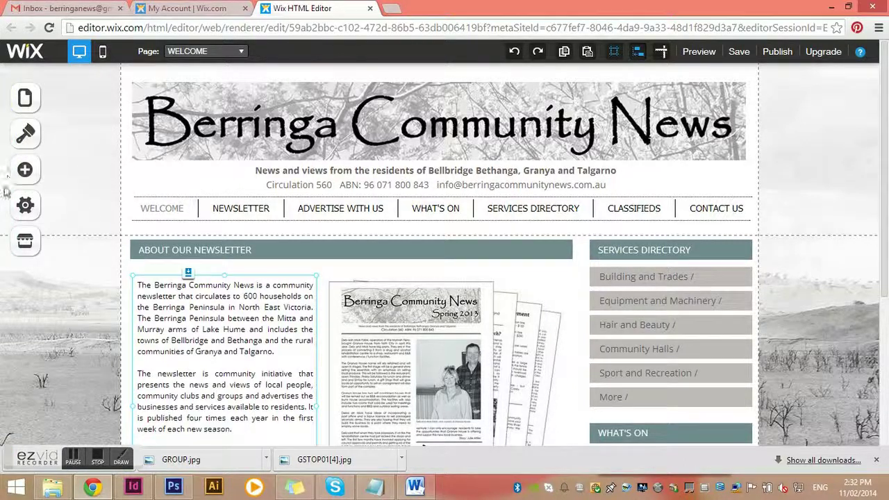
# - Switch to the NEWSLETTER page and scroll through its Spring Edition 2013 booklet
pyautogui.click(28, 97)
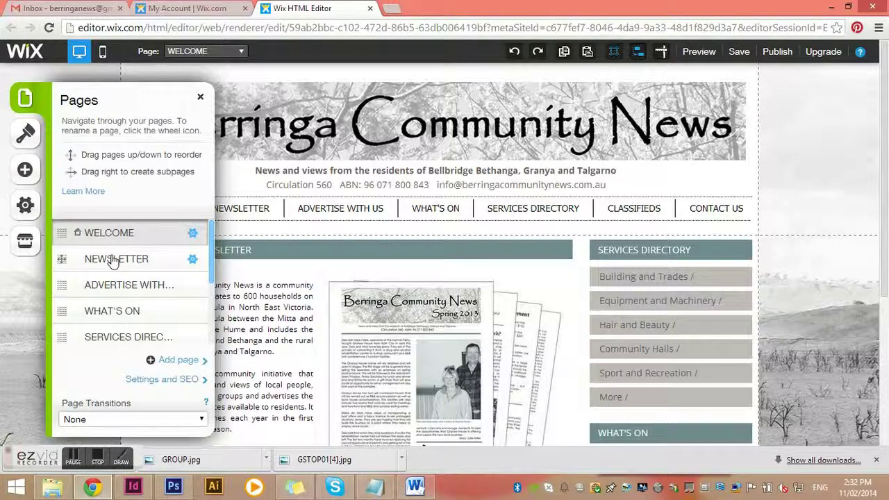
pyautogui.click(113, 261)
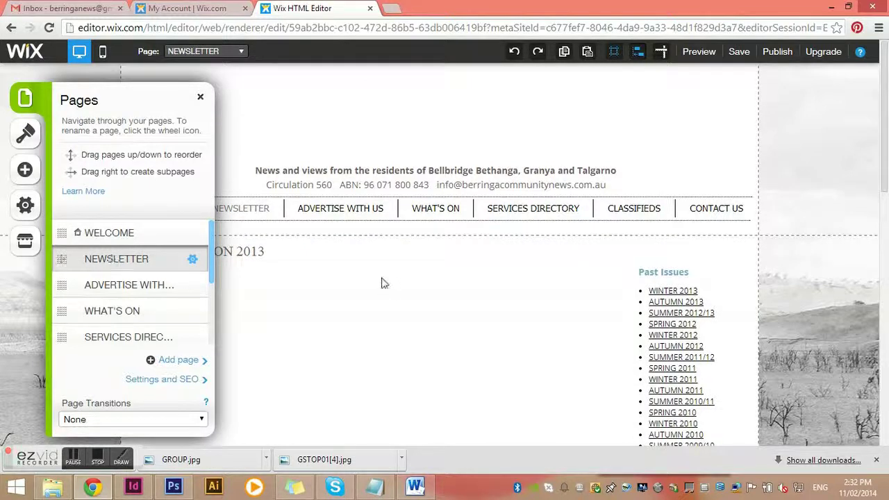
pyautogui.click(200, 97)
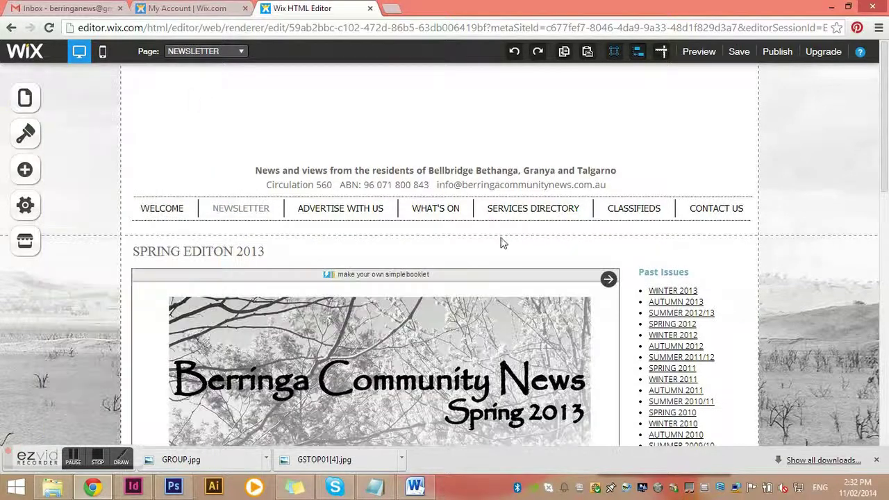
pyautogui.scroll(-8, 526, 256)
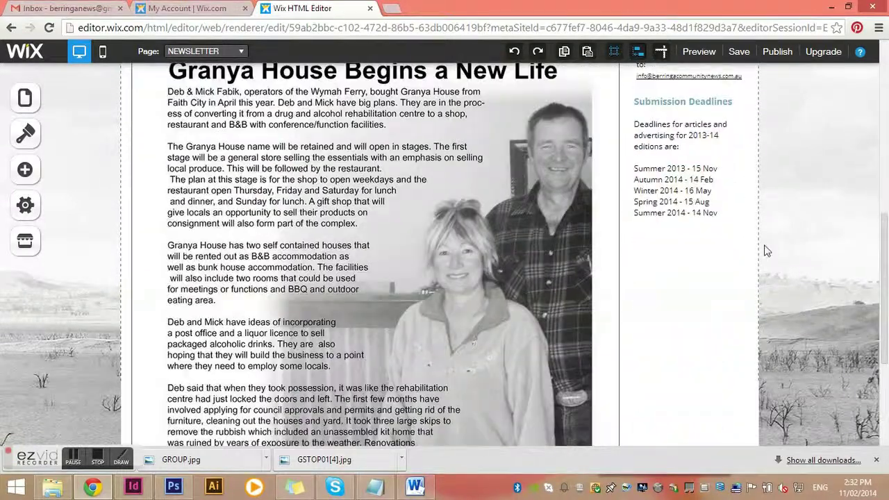
pyautogui.scroll(7, 639, 278)
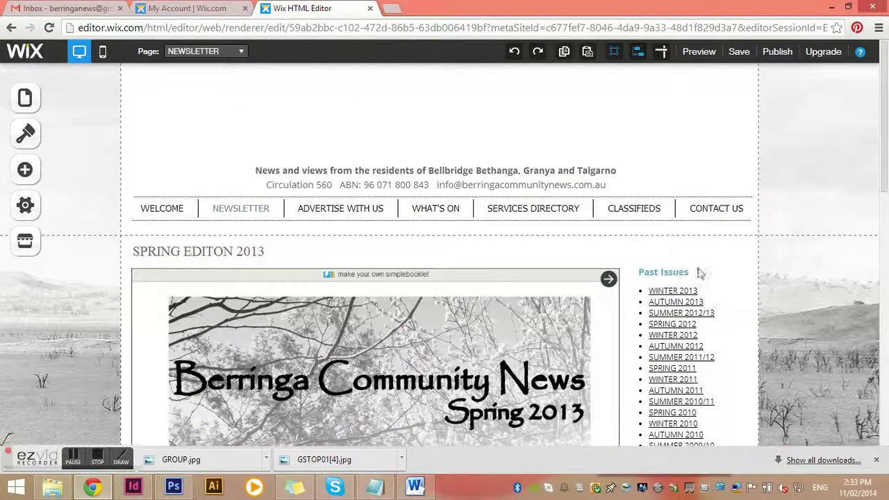
pyautogui.scroll(-1, 402, 321)
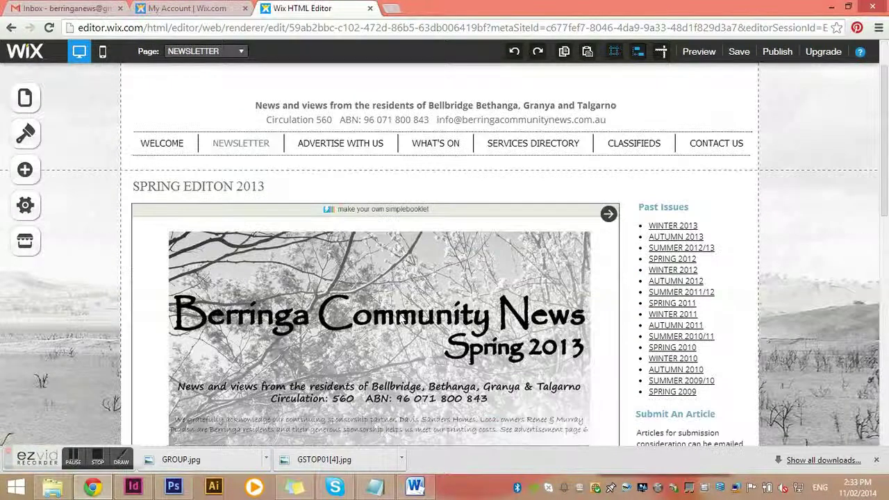
pyautogui.click(387, 233)
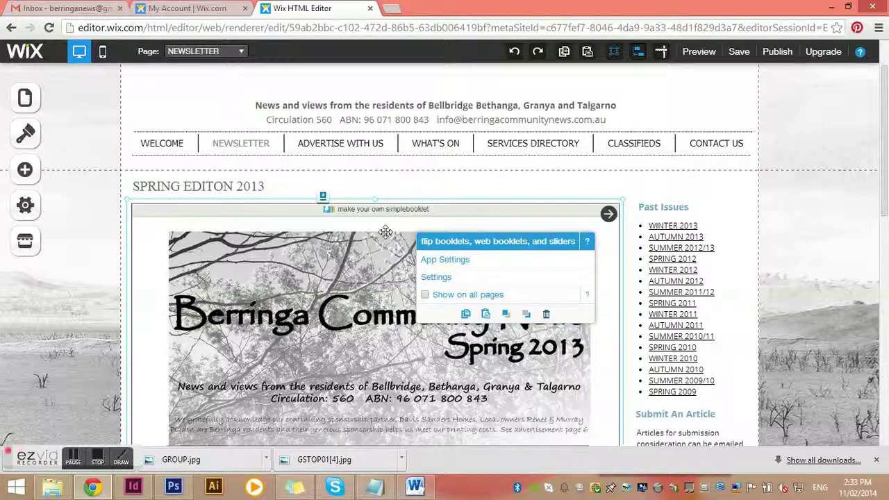
pyautogui.click(437, 277)
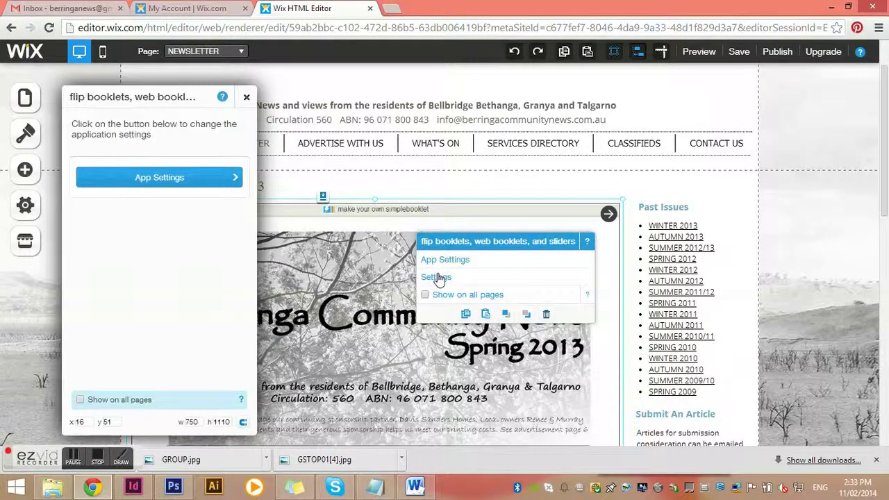
pyautogui.click(155, 179)
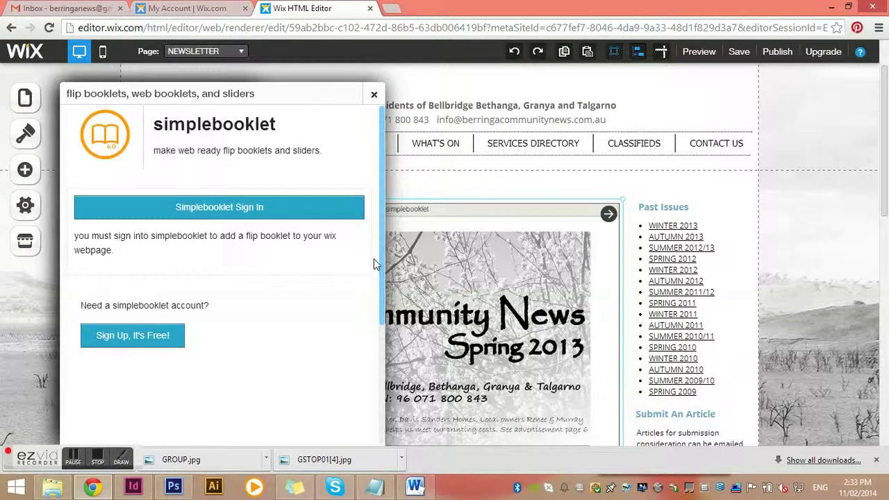
pyautogui.click(374, 98)
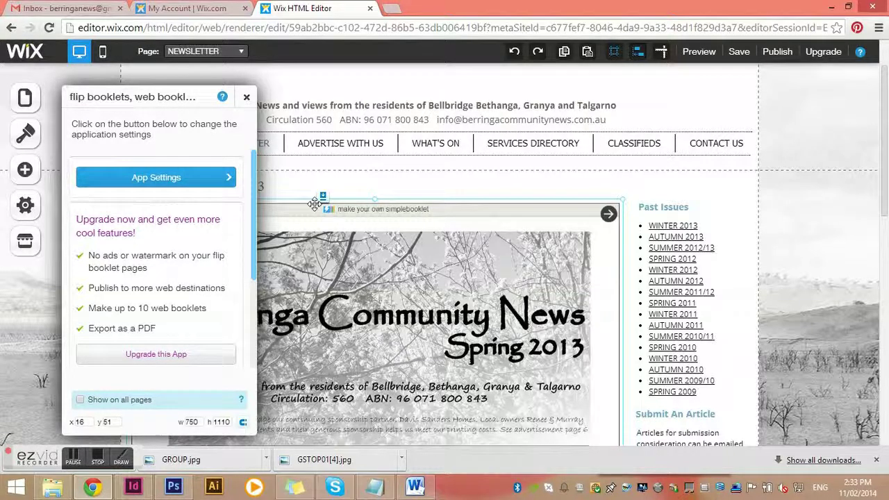
# - Link the WINTER 2013 entry in the Past Issues list to a document
pyautogui.click(246, 97)
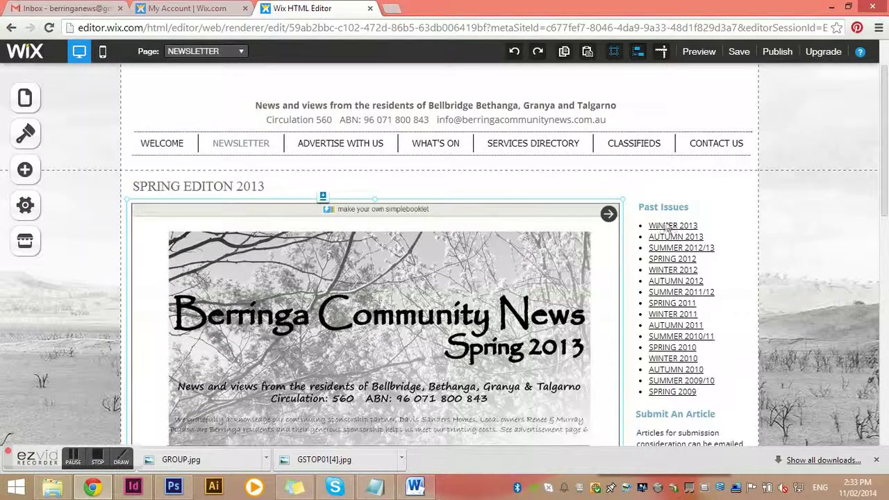
pyautogui.click(665, 311)
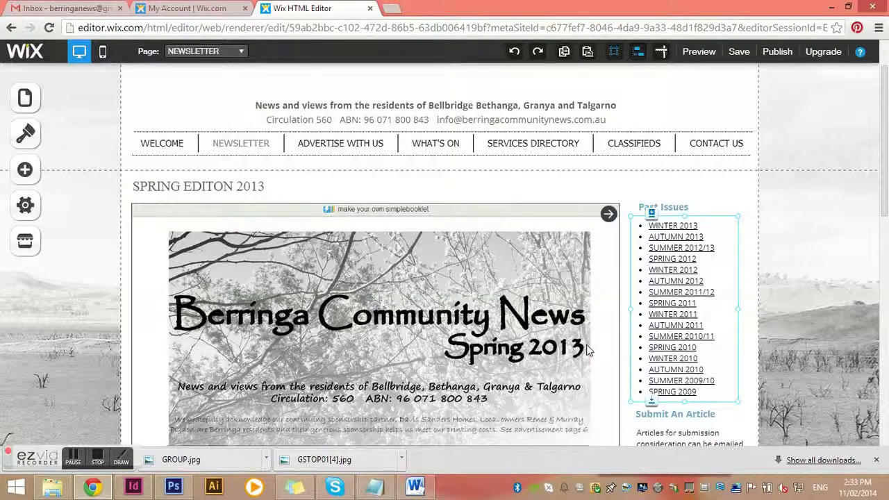
pyautogui.doubleClick(709, 227)
pyautogui.moveTo(709, 226); pyautogui.dragTo(646, 227)
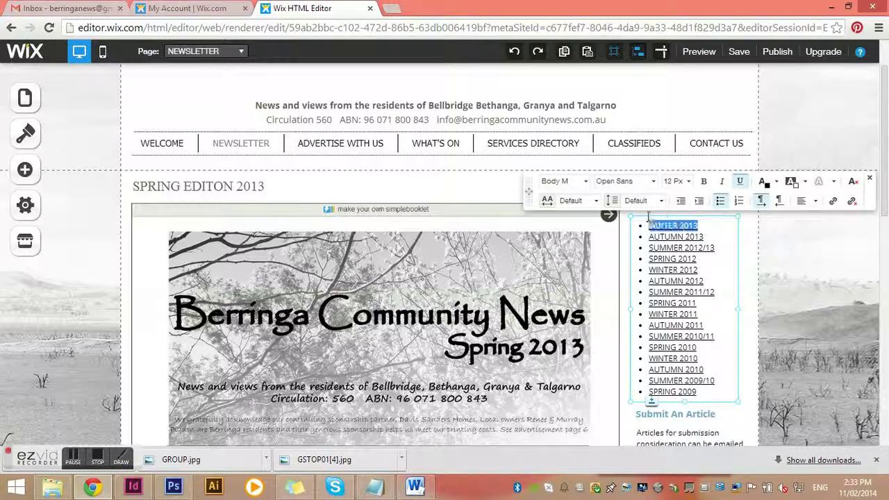
pyautogui.click(833, 201)
pyautogui.click(503, 260)
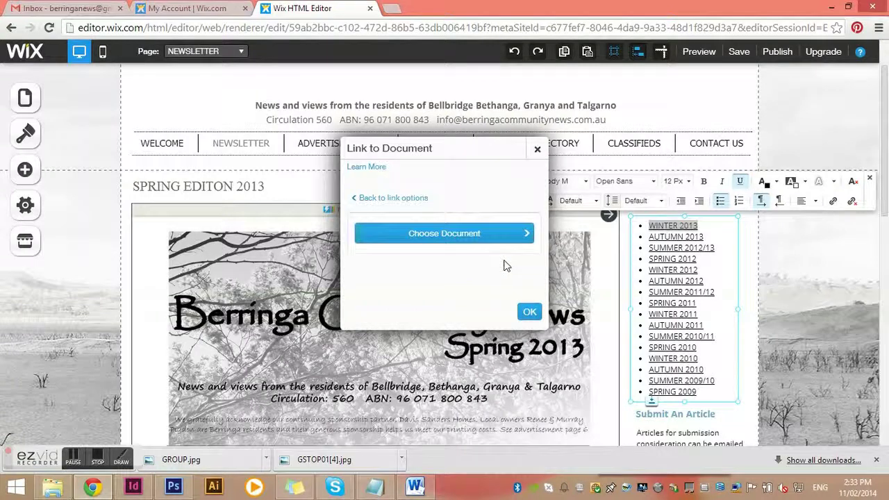
pyautogui.click(493, 234)
pyautogui.click(528, 312)
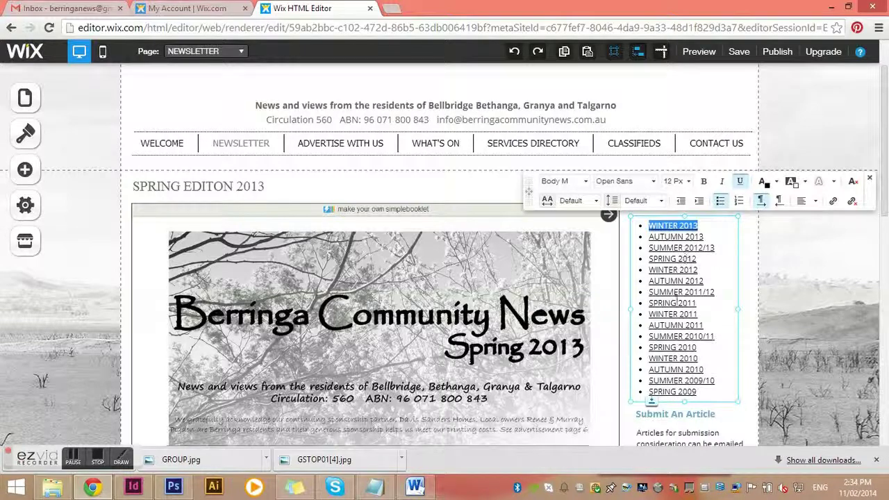
pyautogui.click(442, 198)
# - Scroll down through the Newsletter page and back up toward the top
pyautogui.scroll(-1, 472, 273)
pyautogui.scroll(-3, 473, 275)
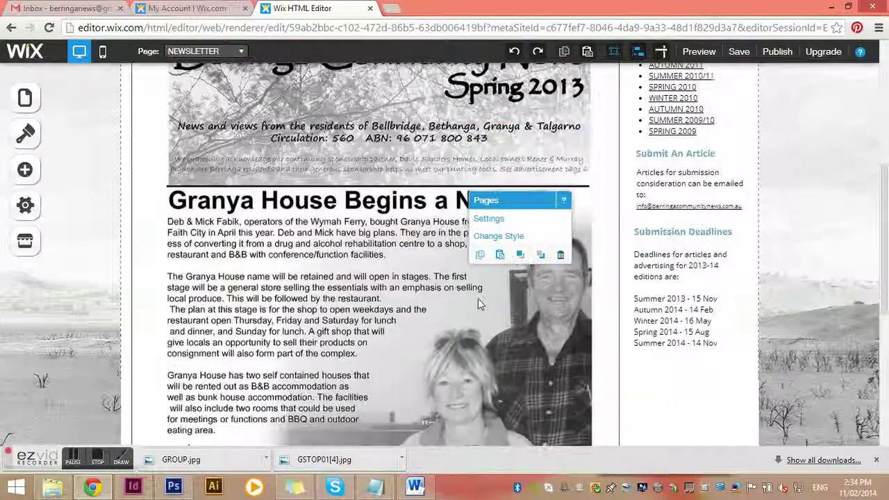
pyautogui.scroll(-3, 632, 385)
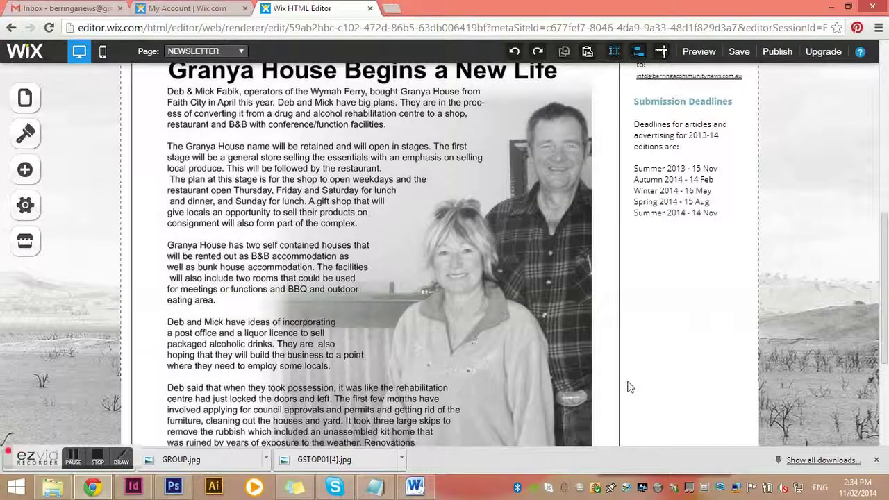
pyautogui.scroll(-2, 628, 376)
pyautogui.scroll(10, 627, 375)
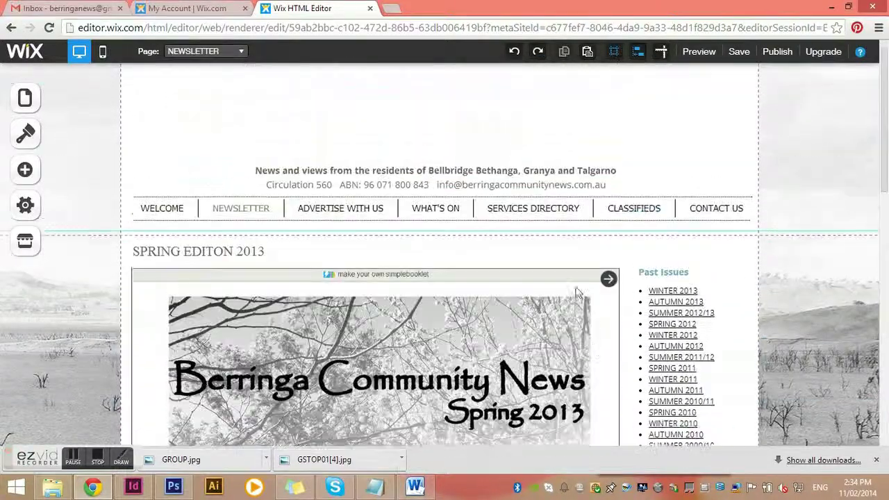
# - Switch to the ADVERTISE WITH US page and scroll through its rates and ad size diagram
pyautogui.click(19, 97)
pyautogui.click(132, 286)
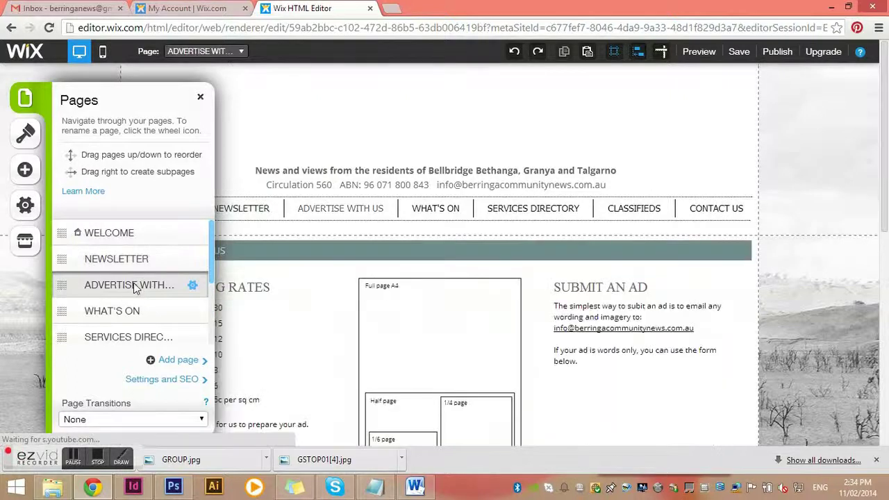
pyautogui.click(199, 97)
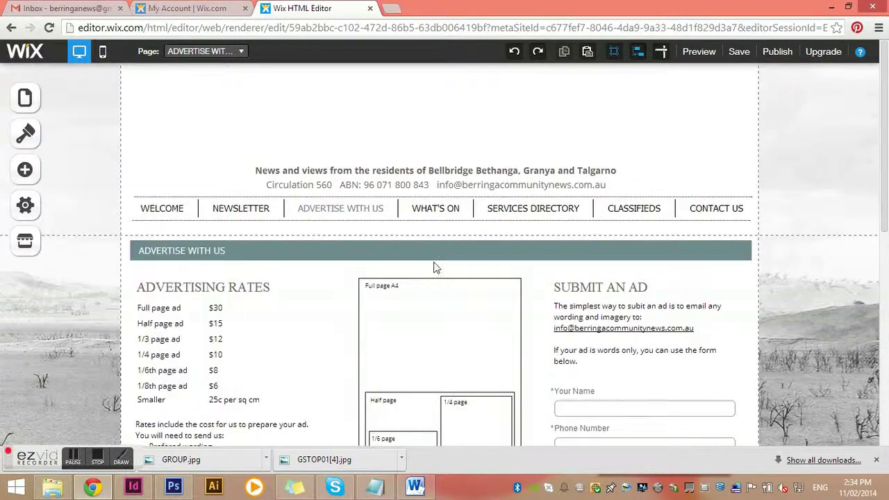
pyautogui.scroll(-1, 453, 303)
pyautogui.scroll(-2, 457, 303)
pyautogui.scroll(1, 458, 300)
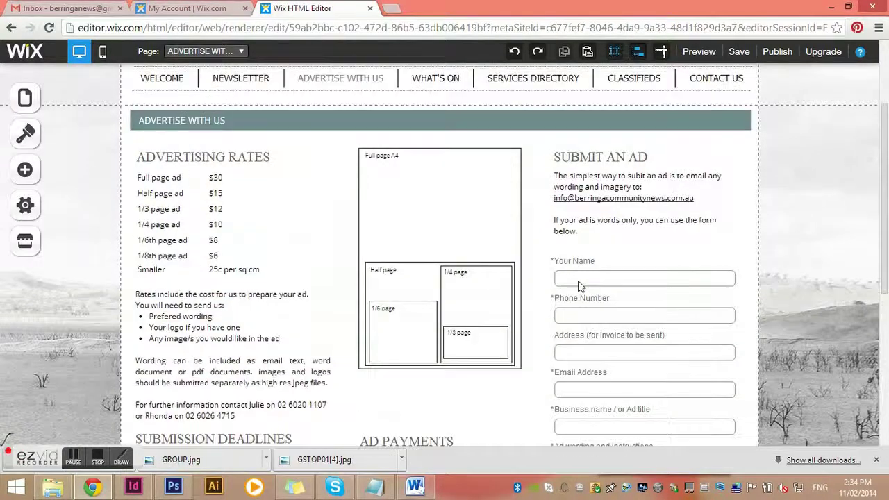
# - Inspect the Submit an Ad contact form and its introductory text
pyautogui.click(626, 314)
pyautogui.click(639, 287)
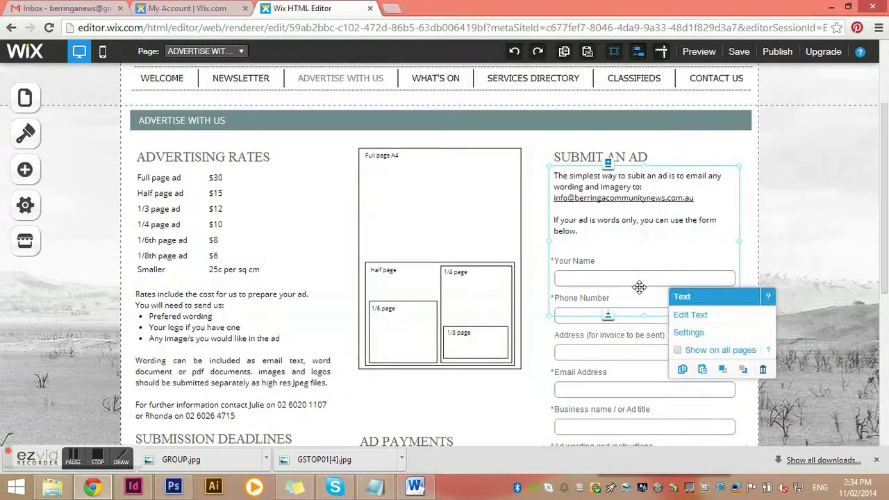
pyautogui.click(628, 333)
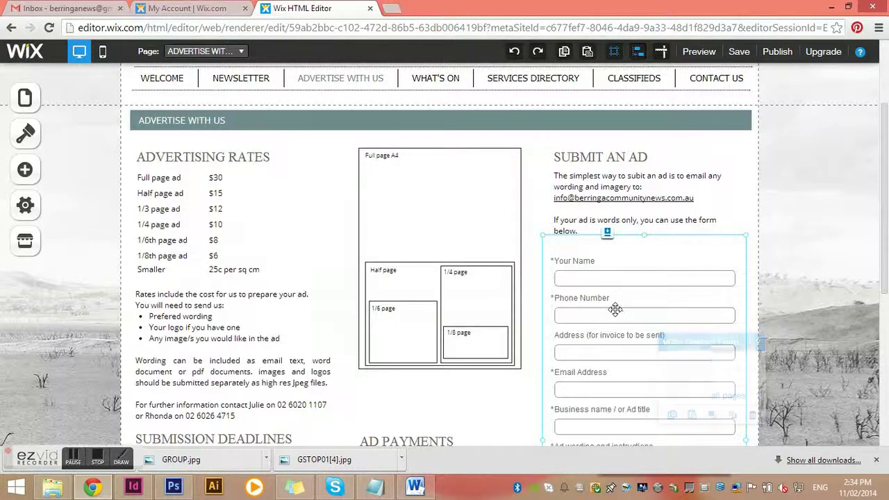
pyautogui.scroll(-1, 629, 291)
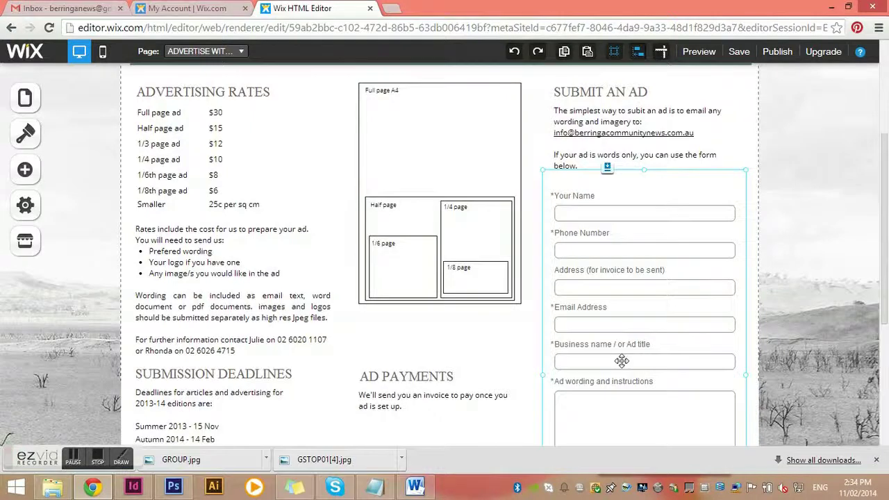
pyautogui.scroll(-1, 622, 361)
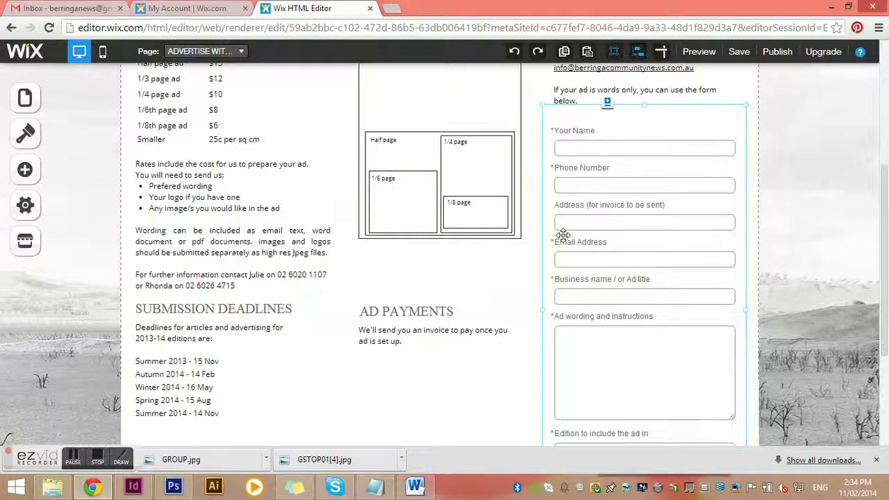
pyautogui.scroll(2, 548, 239)
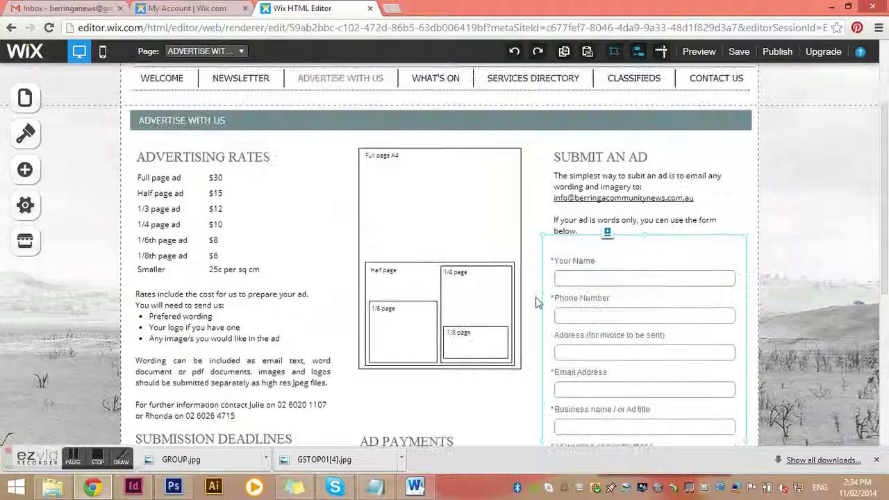
pyautogui.click(177, 189)
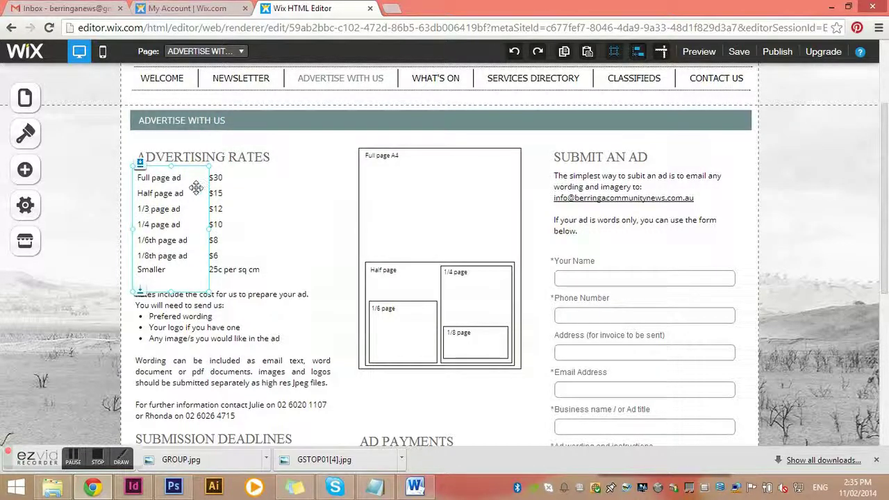
pyautogui.click(234, 325)
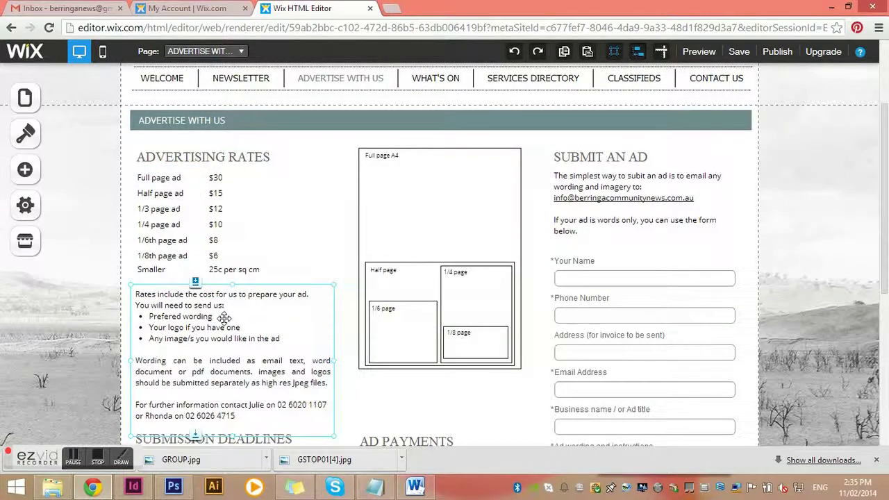
pyautogui.scroll(-3, 224, 317)
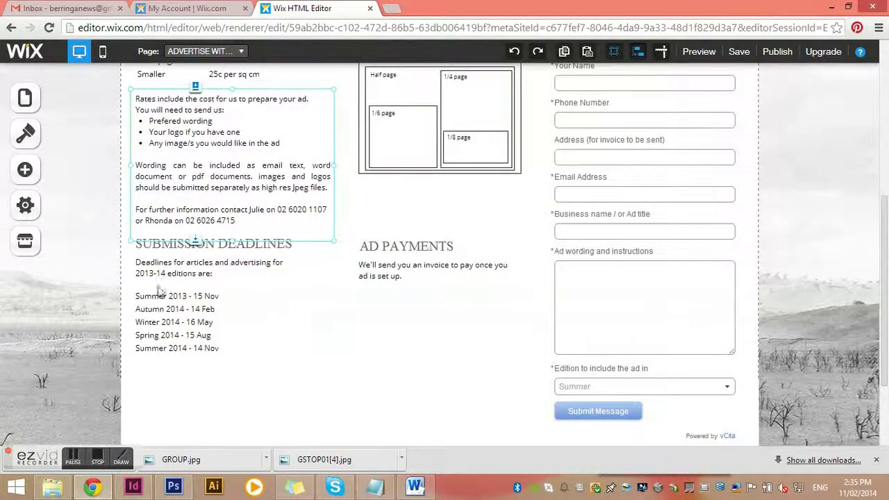
pyautogui.click(183, 306)
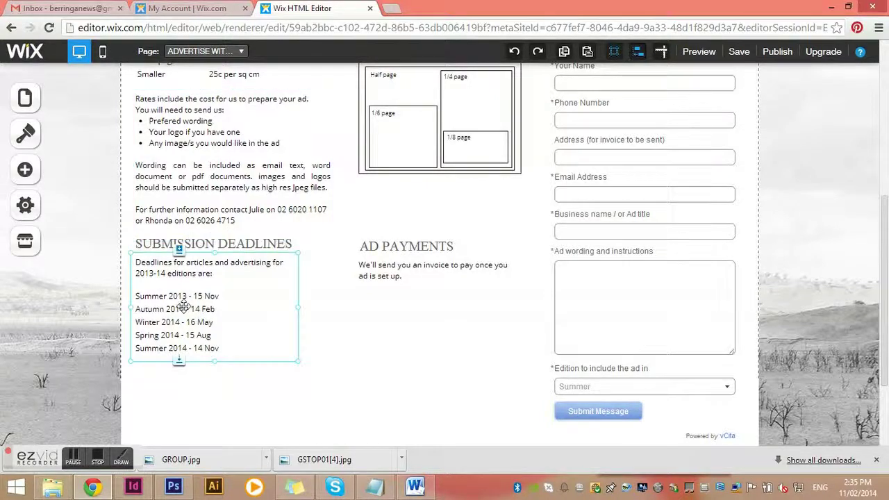
pyautogui.doubleClick(183, 306)
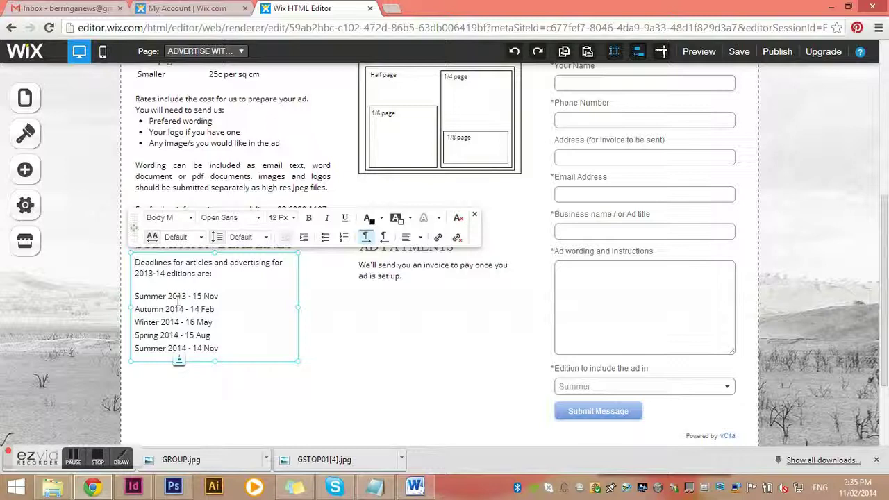
pyautogui.click(300, 311)
pyautogui.click(178, 295)
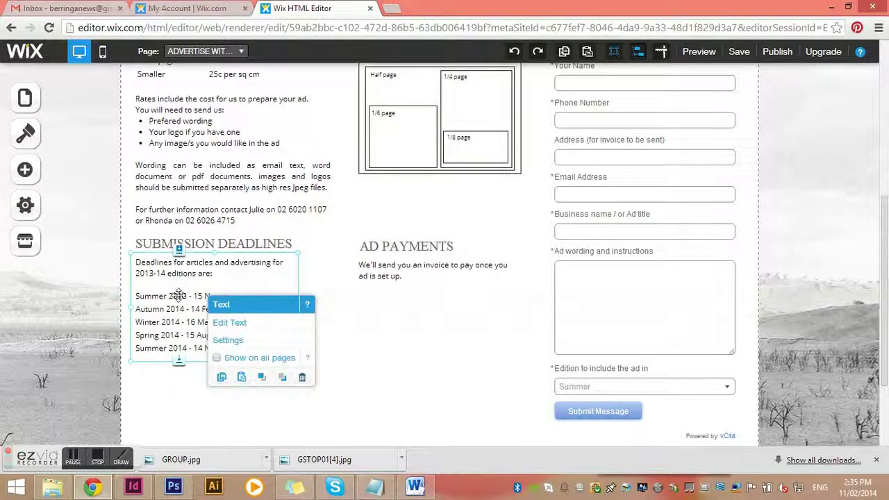
pyautogui.click(220, 324)
pyautogui.click(336, 347)
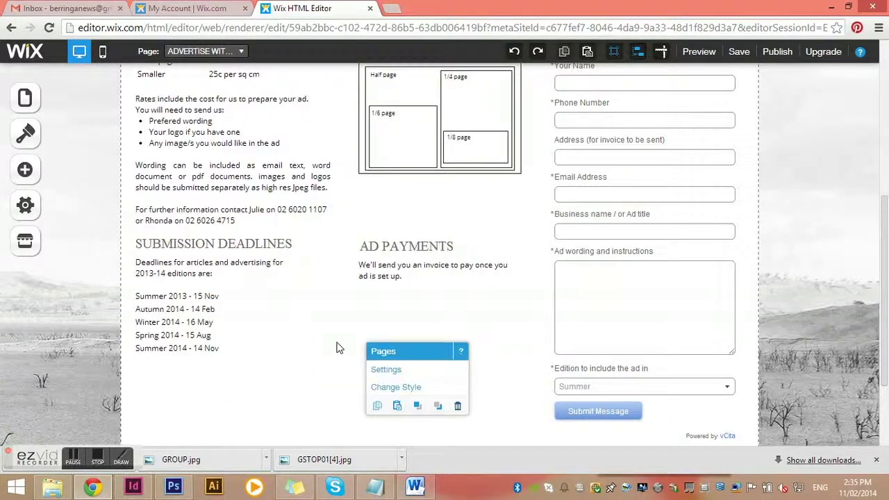
pyautogui.scroll(5, 336, 348)
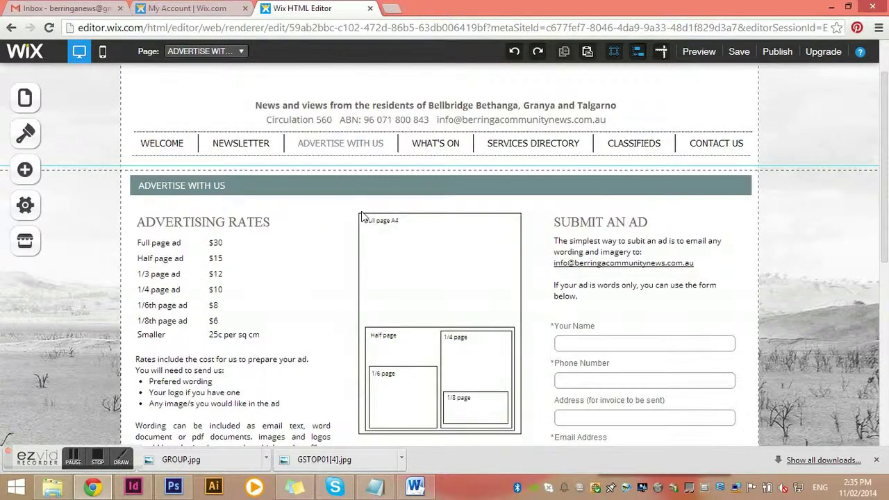
pyautogui.click(361, 219)
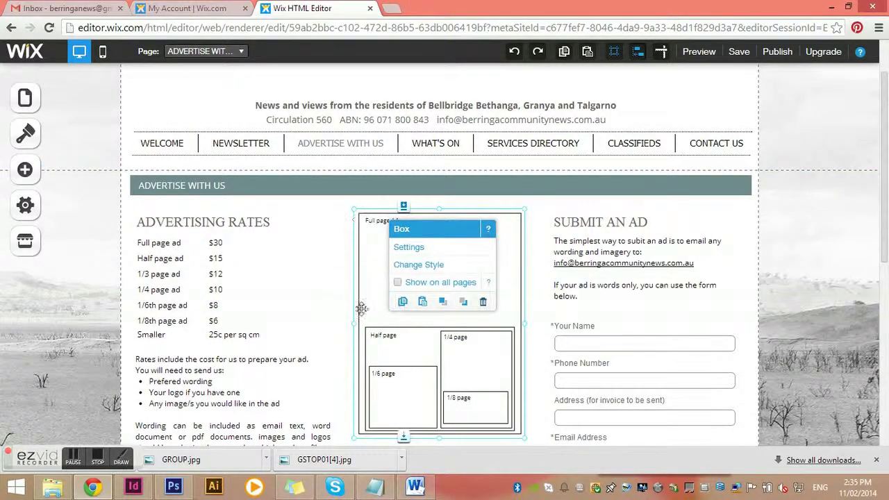
pyautogui.click(381, 327)
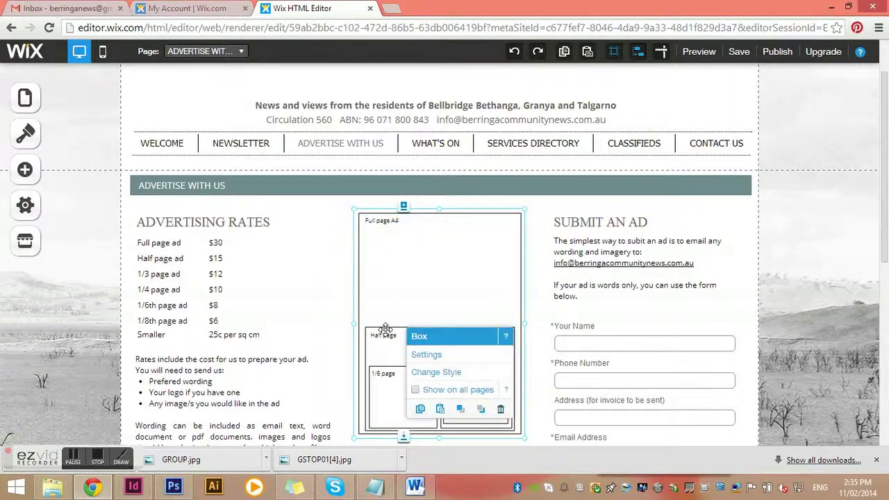
pyautogui.click(390, 375)
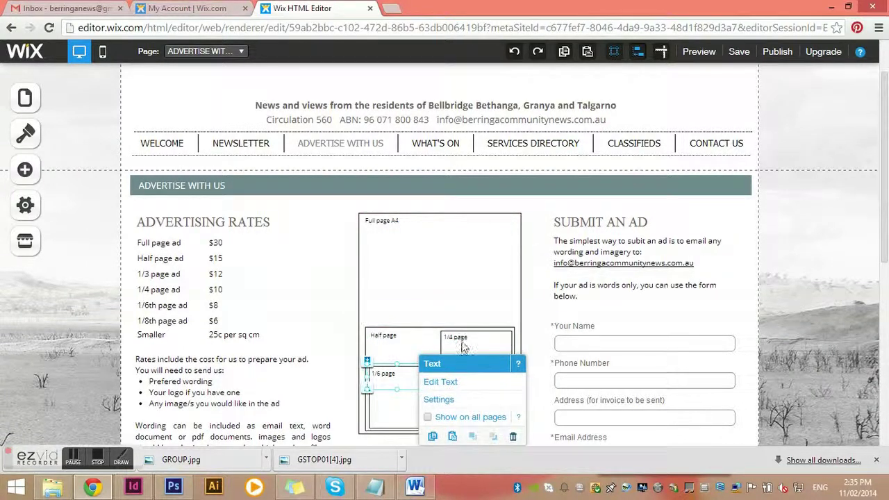
pyautogui.moveTo(464, 347); pyautogui.dragTo(411, 318)
pyautogui.hotkey('ctrl', 'z')
pyautogui.click(439, 328)
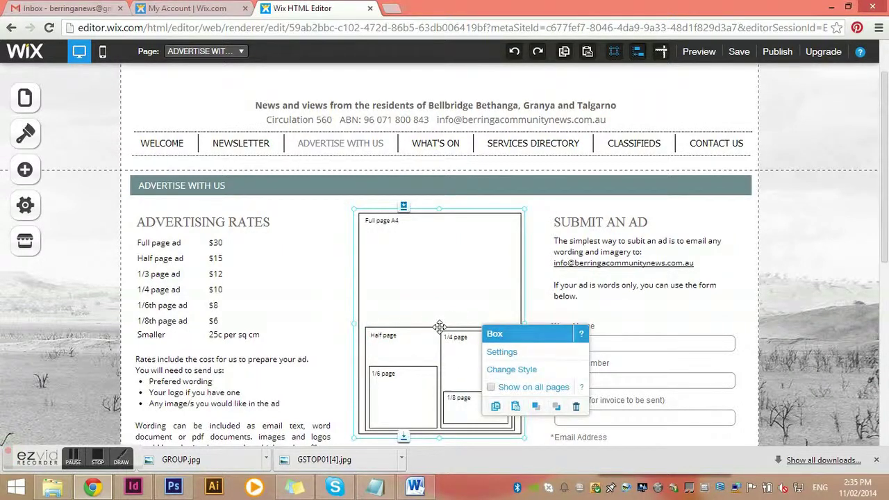
pyautogui.click(421, 323)
pyautogui.click(433, 324)
pyautogui.moveTo(433, 322); pyautogui.dragTo(409, 321)
pyautogui.click(228, 92)
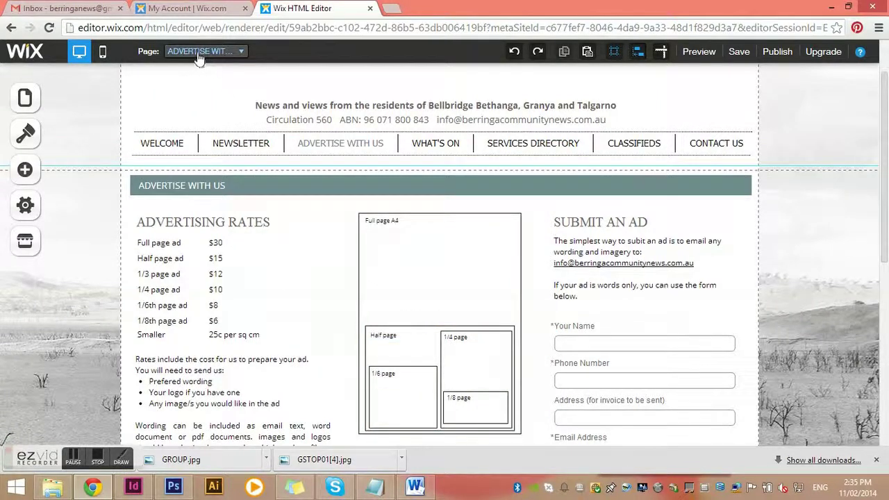
pyautogui.click(200, 53)
pyautogui.click(50, 93)
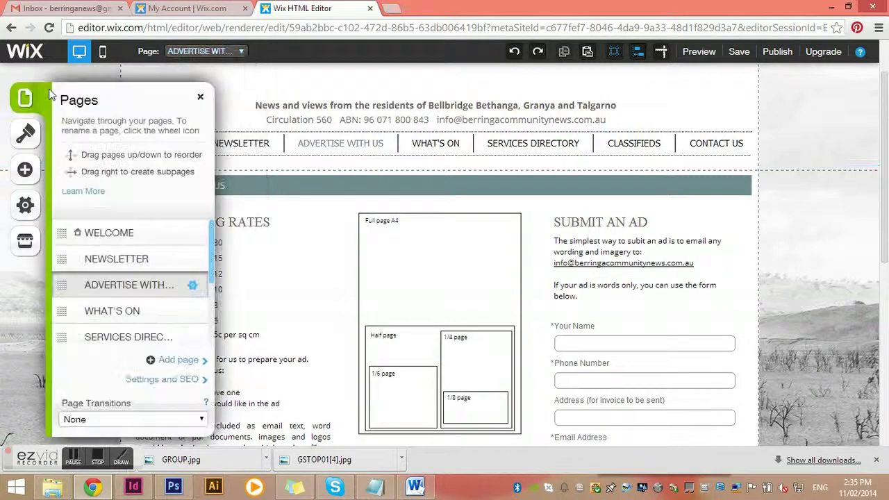
pyautogui.click(129, 312)
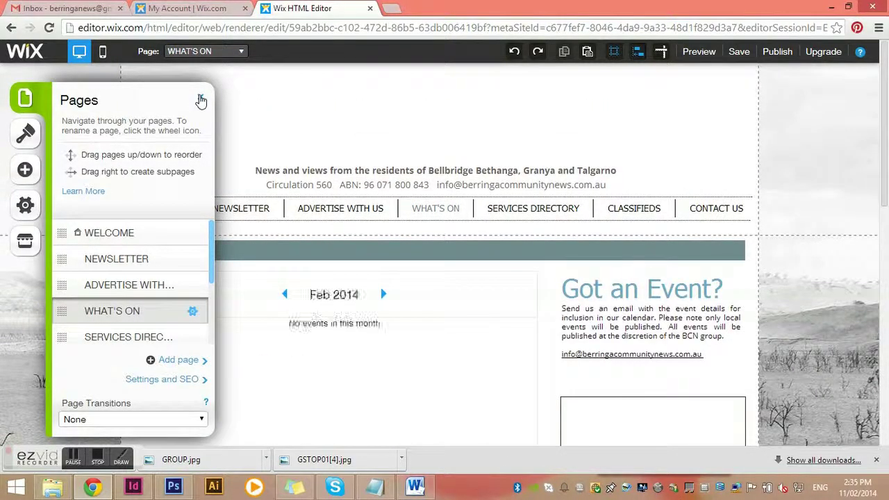
pyautogui.click(200, 101)
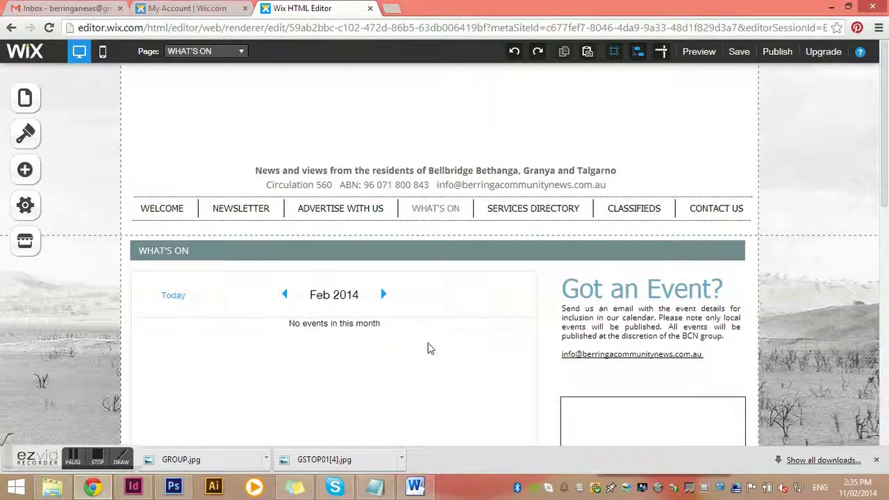
pyautogui.scroll(-1, 389, 348)
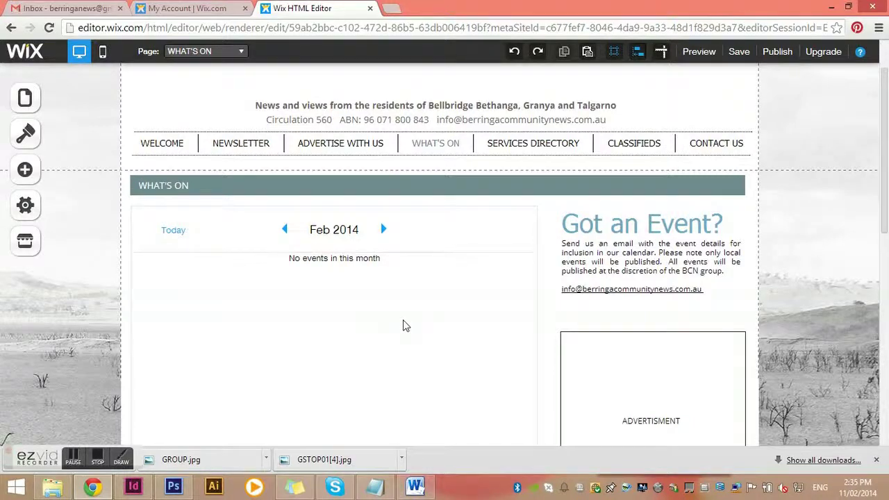
pyautogui.scroll(-2, 451, 317)
pyautogui.scroll(2, 452, 317)
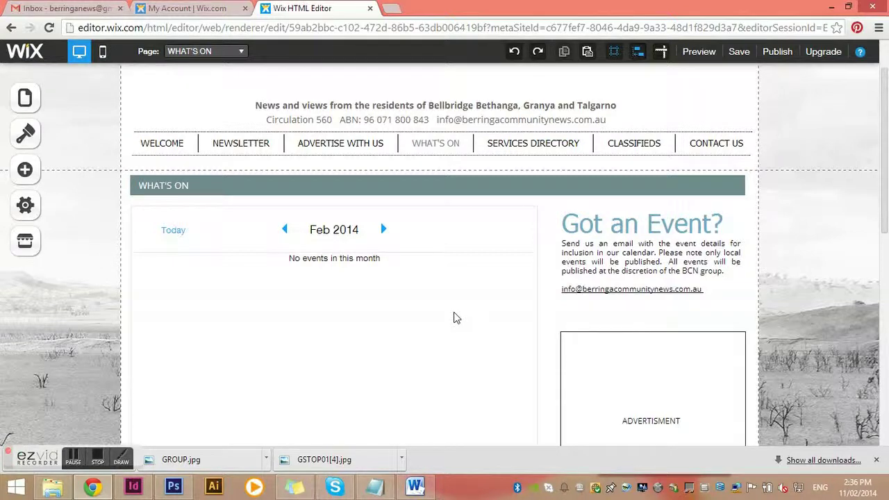
pyautogui.scroll(-2, 409, 326)
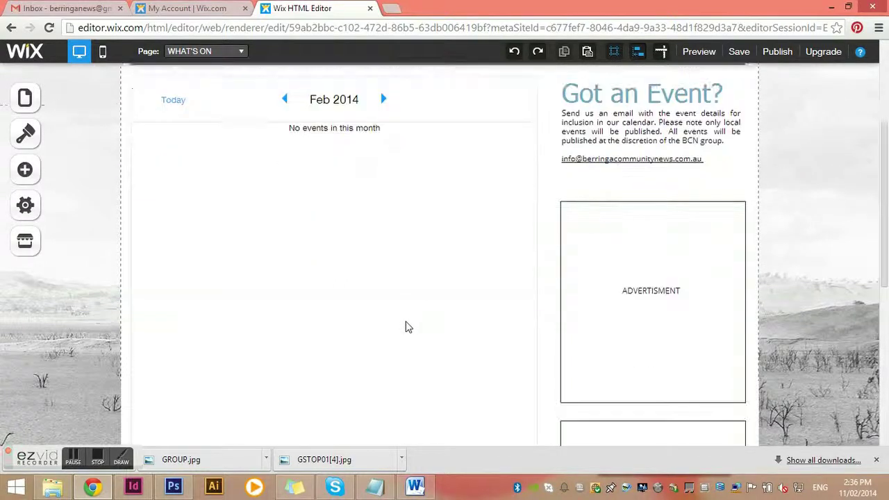
pyautogui.scroll(-2, 408, 327)
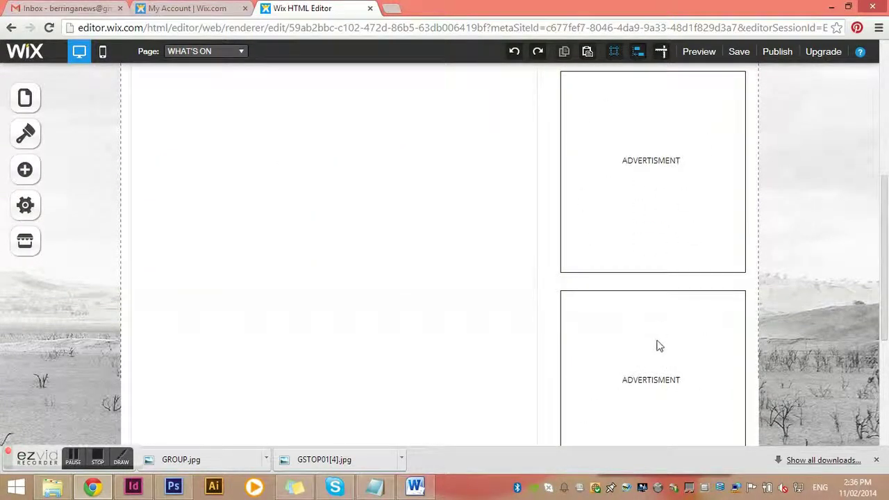
pyautogui.scroll(3, 660, 346)
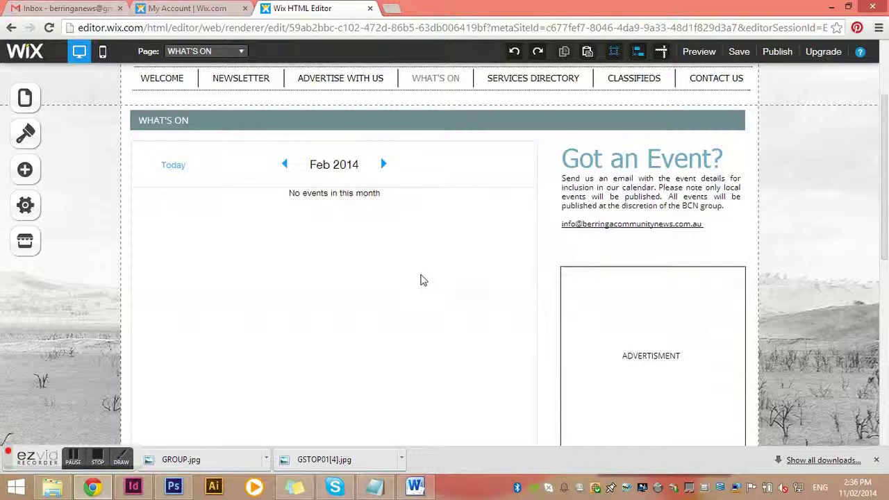
pyautogui.scroll(-3, 419, 279)
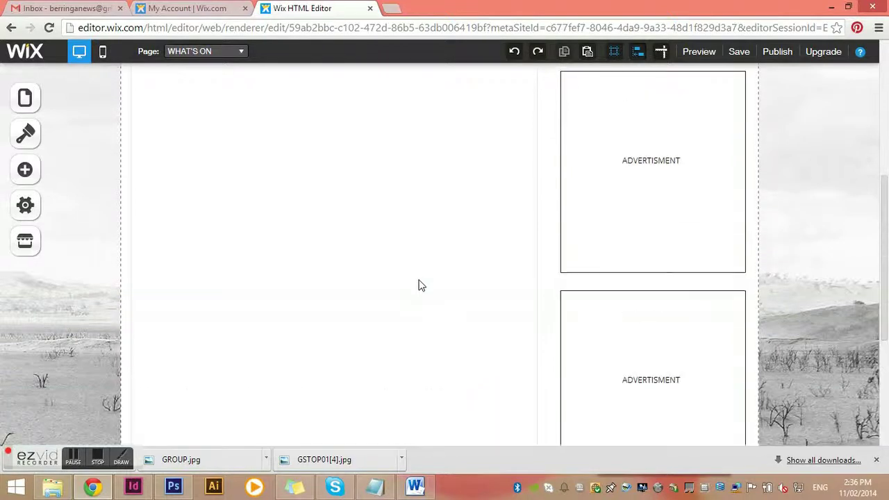
pyautogui.scroll(2, 420, 285)
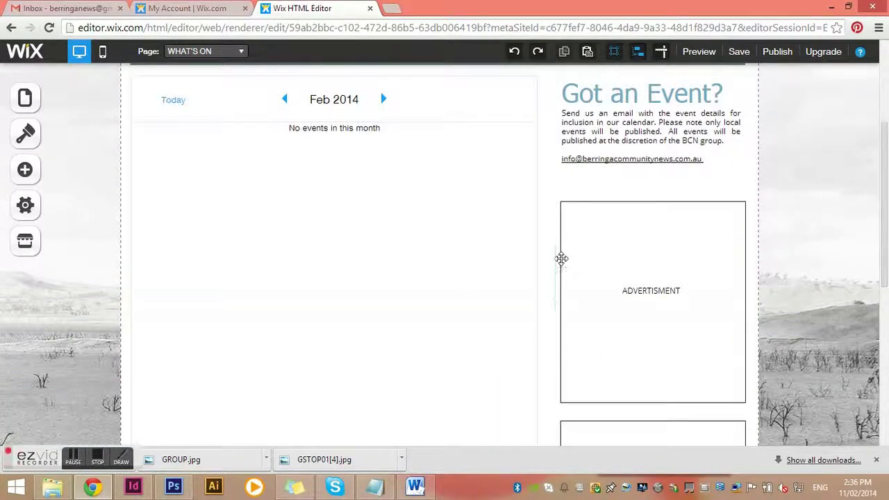
# - Delete the empty ADVERTISMENT box beneath the Got an Event? text
pyautogui.click(561, 259)
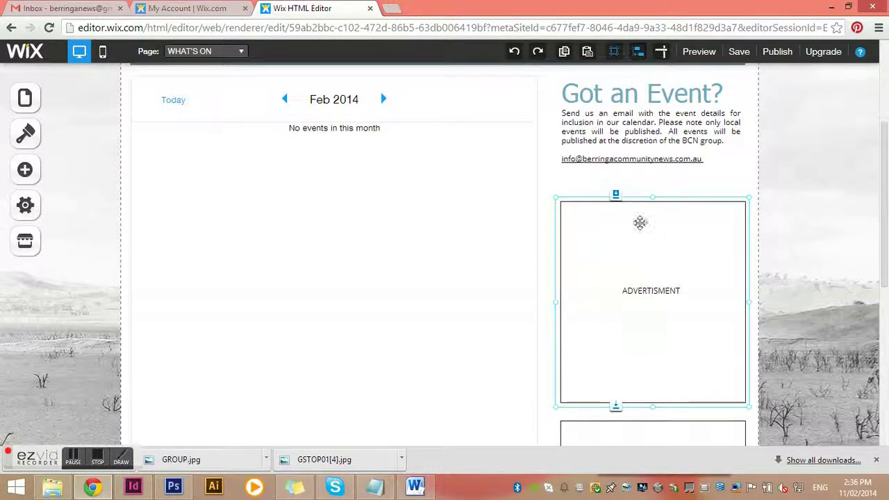
pyautogui.click(640, 221)
pyautogui.click(764, 304)
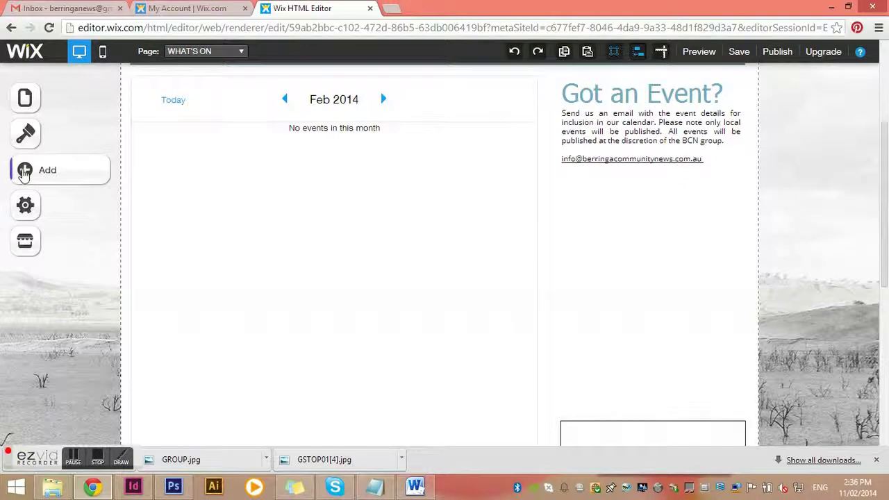
# - Add a frameless image to the WHAT'S ON page
pyautogui.click(26, 170)
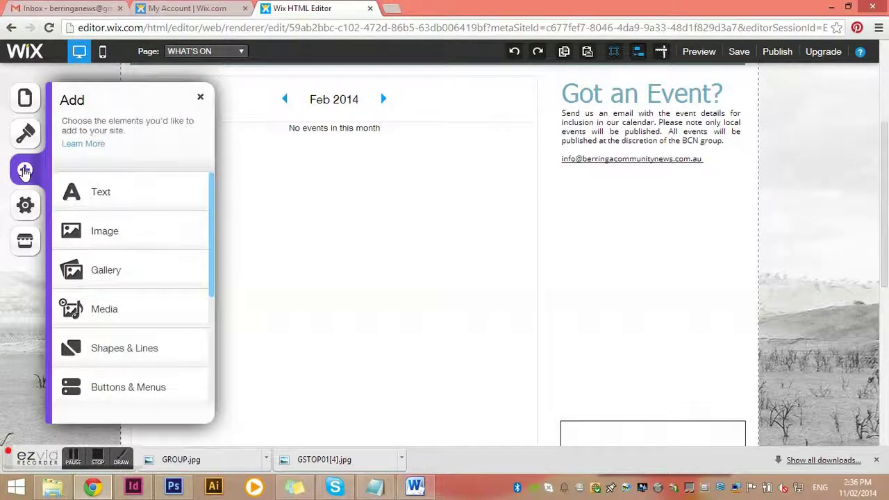
pyautogui.click(108, 233)
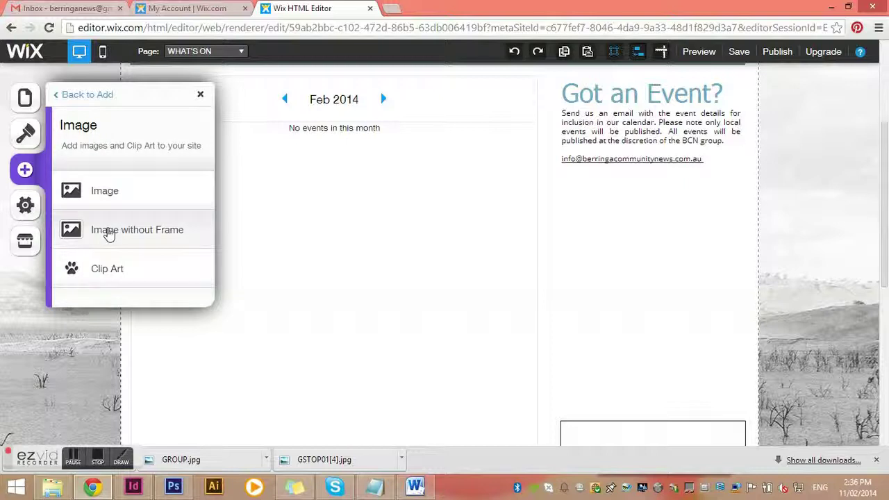
pyautogui.click(109, 233)
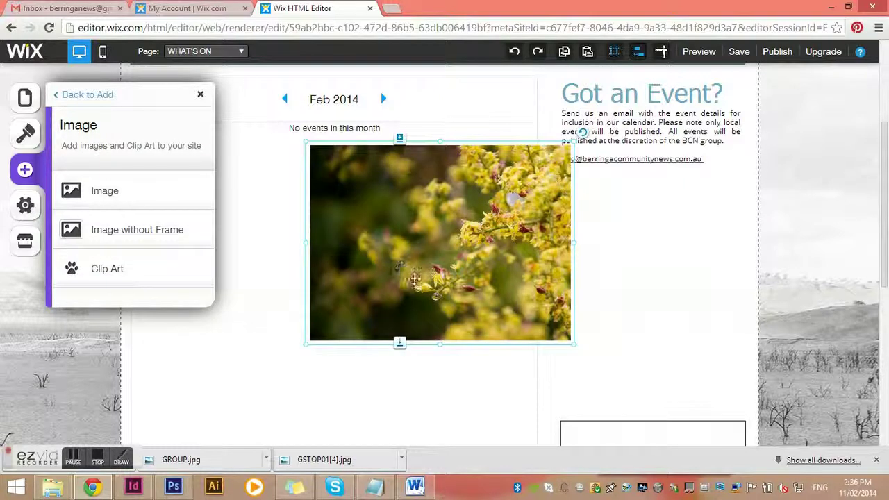
# - Move the image below Got an Event? and resize it to fill the old advertisement space
pyautogui.moveTo(446, 277); pyautogui.dragTo(660, 292)
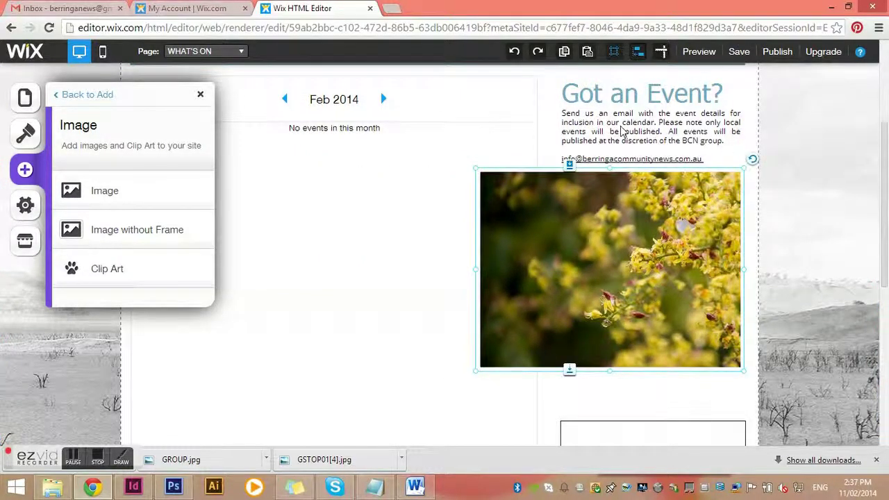
pyautogui.moveTo(476, 275); pyautogui.dragTo(561, 274)
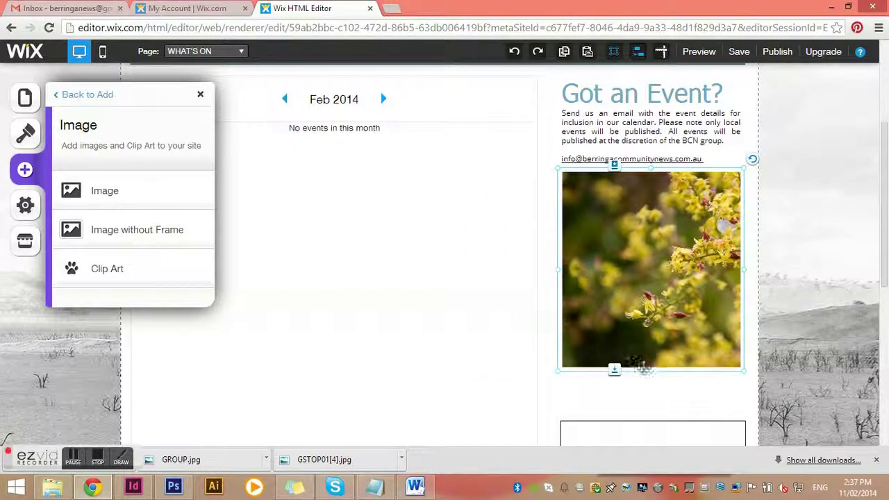
pyautogui.moveTo(649, 370); pyautogui.dragTo(651, 408)
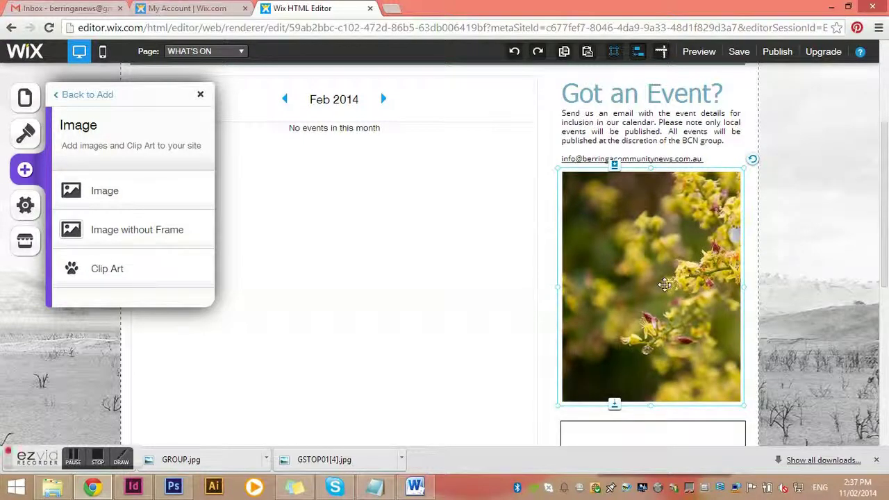
pyautogui.click(665, 284)
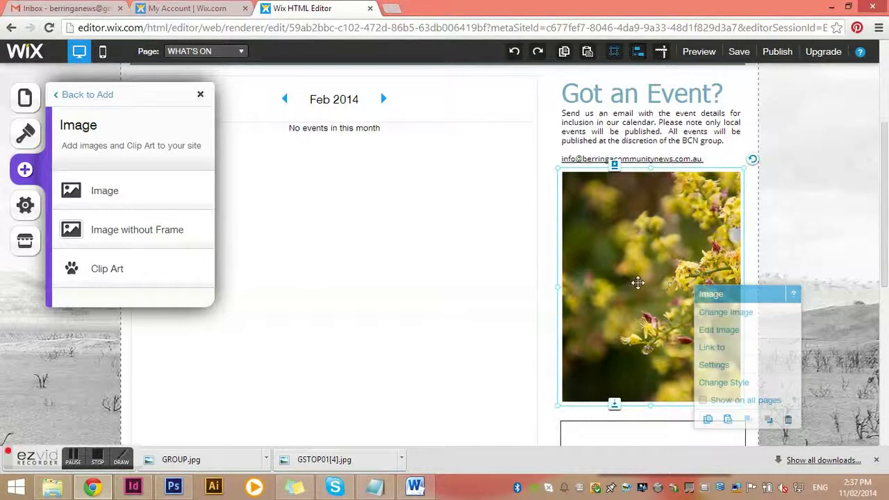
# - In the Change Image library, create a new empty folder named Advertisments
pyautogui.moveTo(724, 301)
pyautogui.click(773, 331)
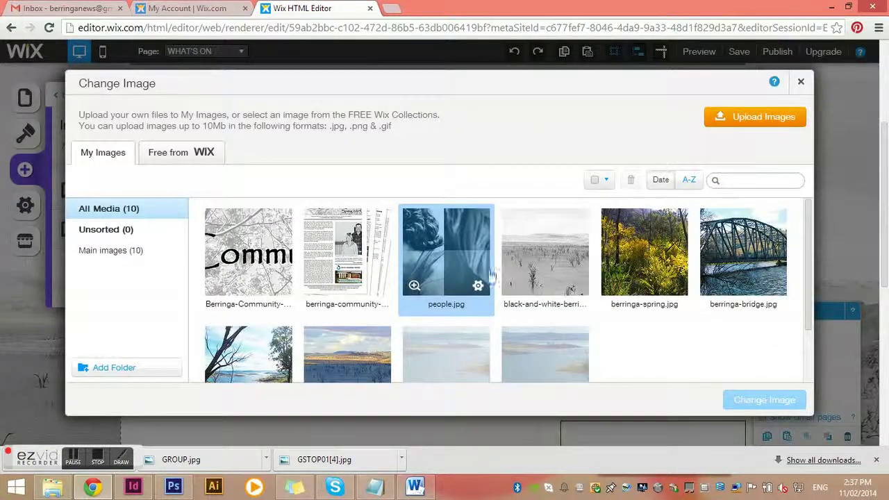
pyautogui.click(526, 291)
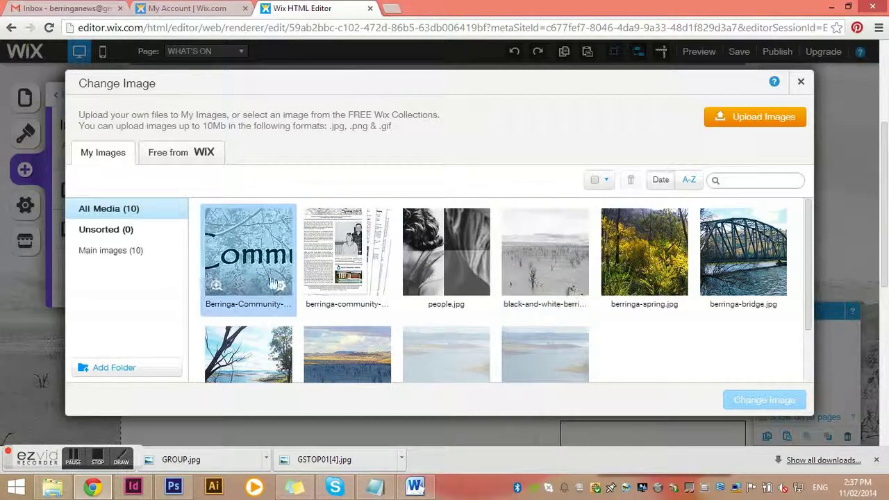
pyautogui.click(114, 368)
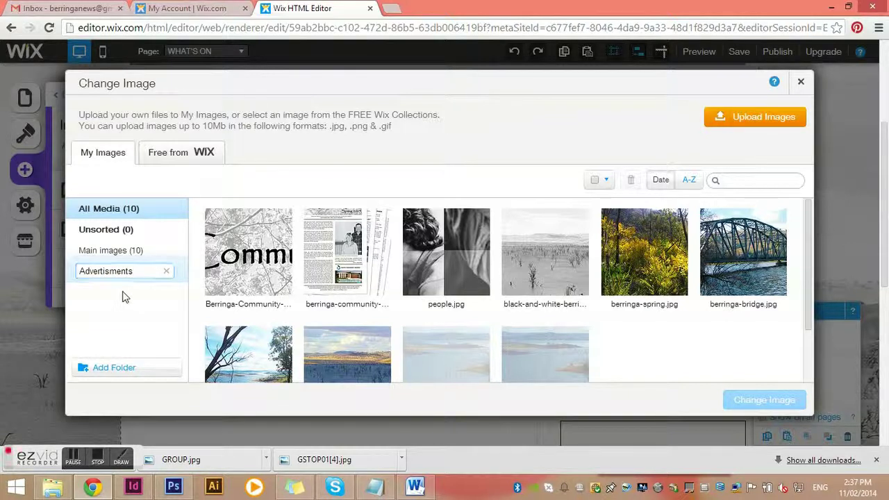
pyautogui.press('Return')
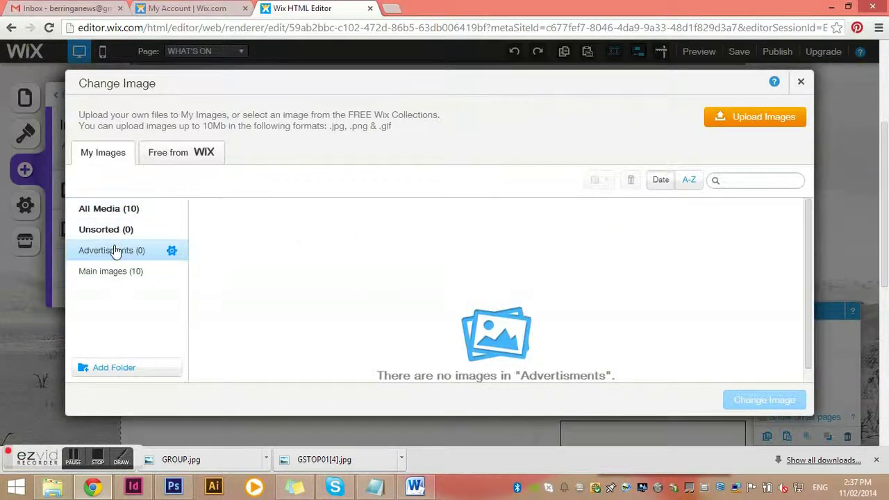
# - Upload ANZAC Day View.jpg from the Berringa Community Newsletter folder and select it as the replacement
pyautogui.click(785, 122)
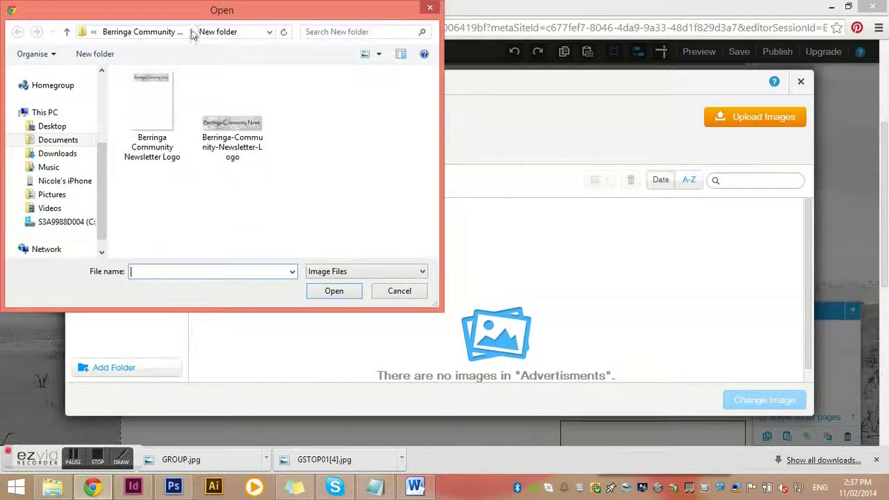
pyautogui.click(159, 32)
pyautogui.click(145, 198)
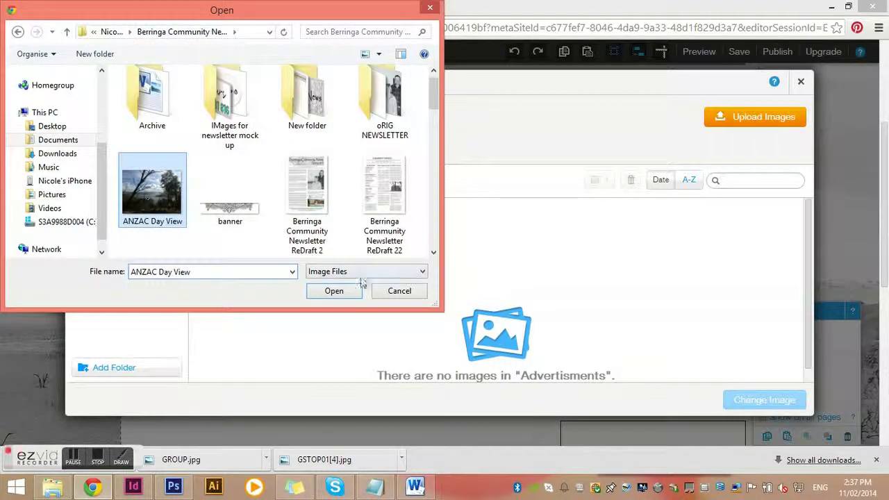
pyautogui.click(345, 292)
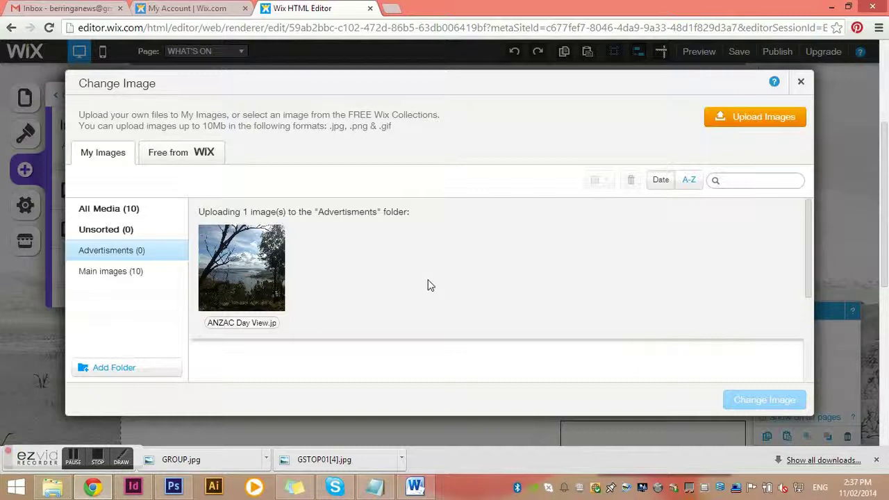
pyautogui.click(253, 277)
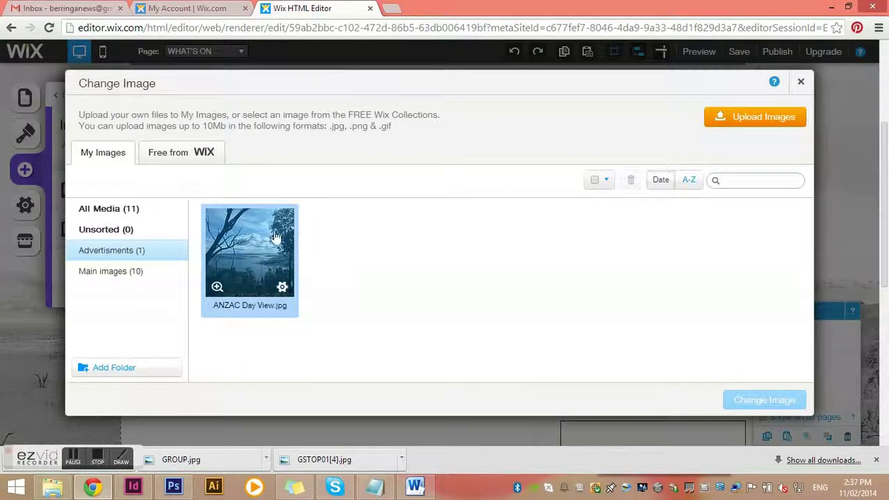
pyautogui.click(276, 238)
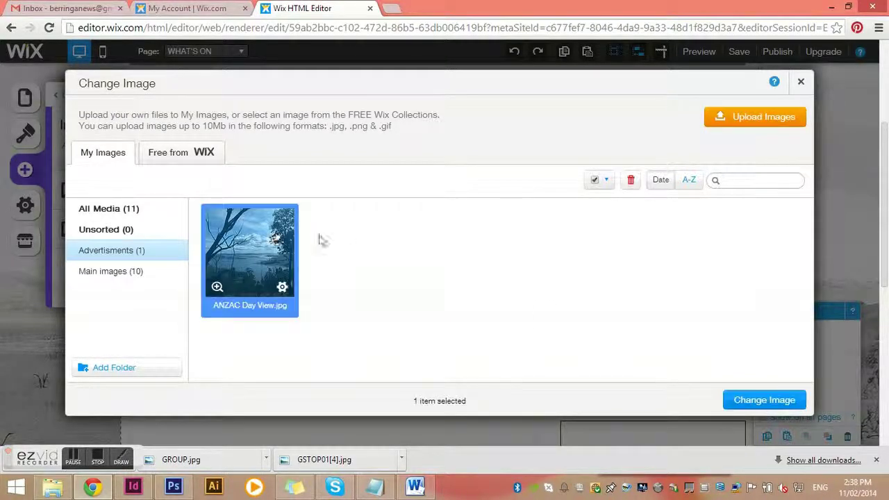
# - Apply the ANZAC Day View lake photo in place of the flowers and deselect it
pyautogui.click(764, 400)
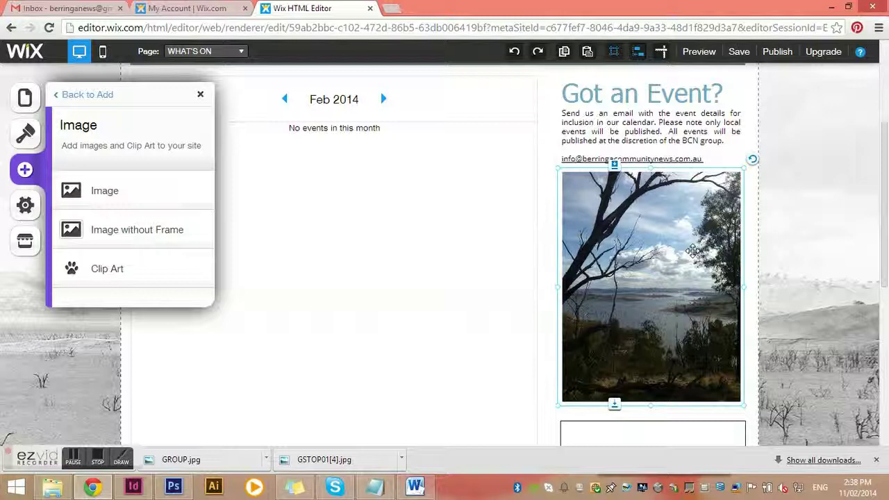
pyautogui.click(486, 263)
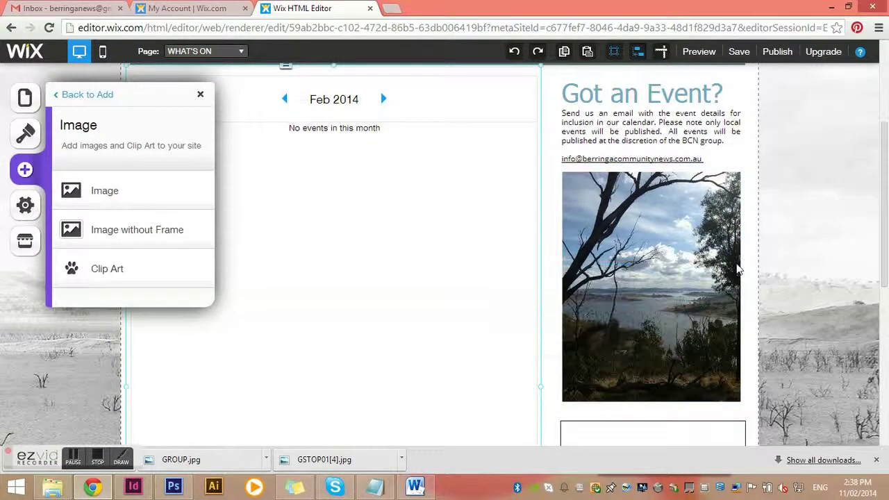